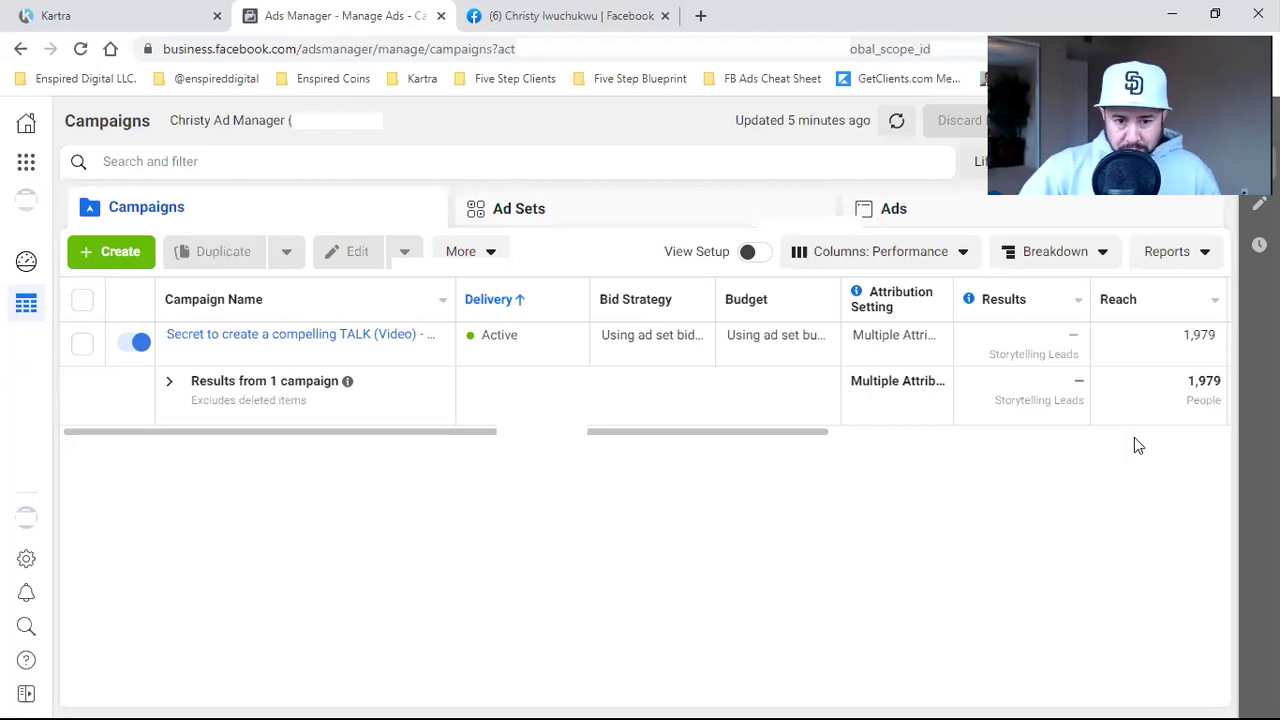
- Review the About section of the womenscoachingassociation Facebook page as a visitor, including its number of likes
key("ctrl+Tab")
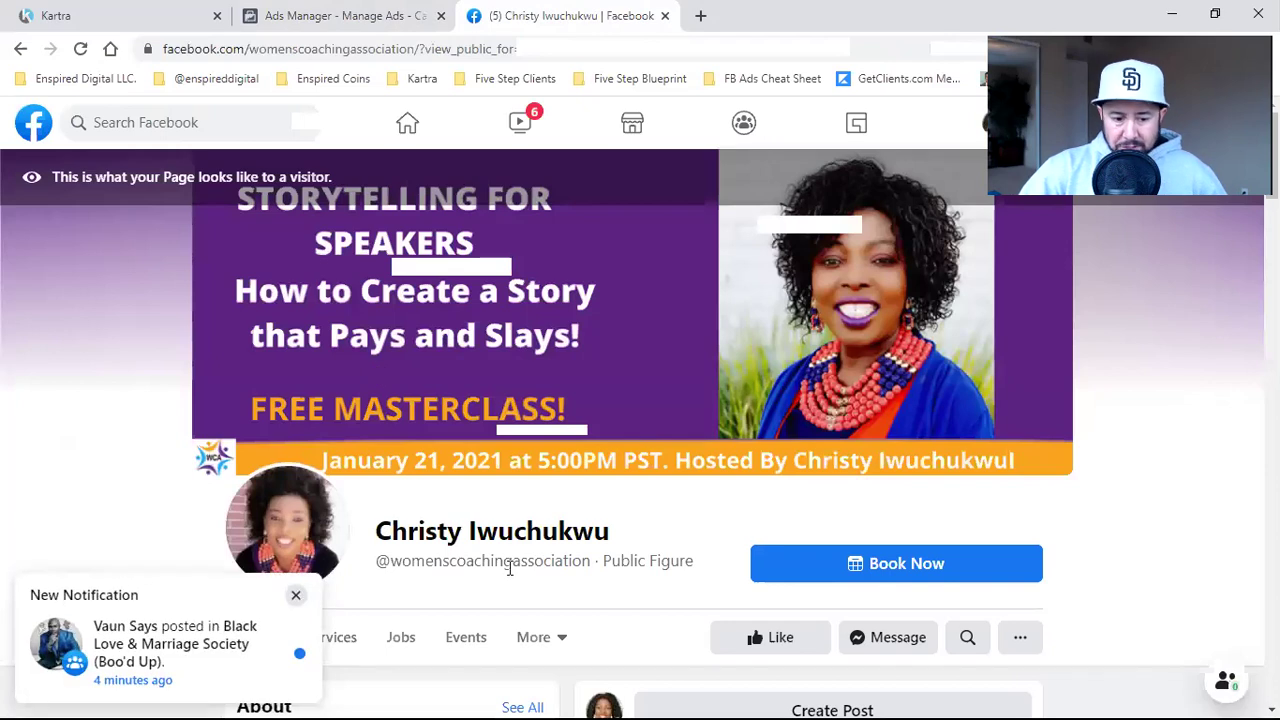
scroll(1035, 535, "down", 4)
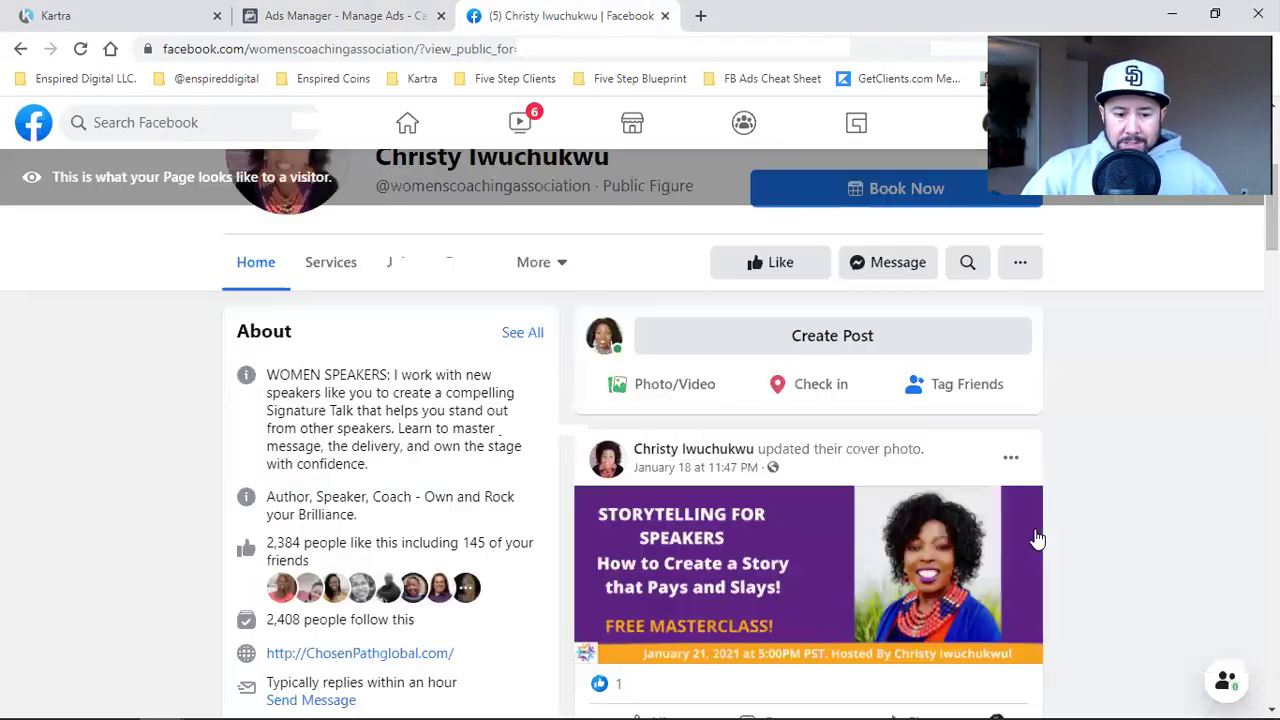
scroll(1037, 540, "down", 1)
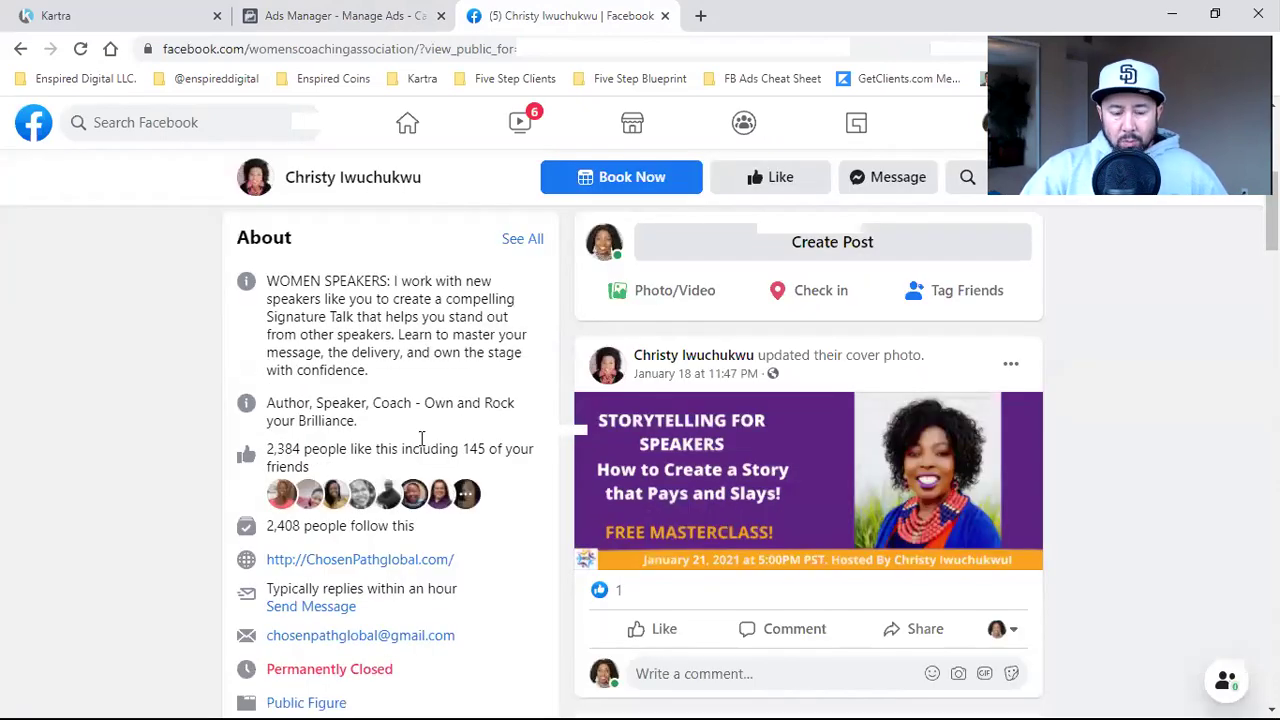
double_click(283, 448)
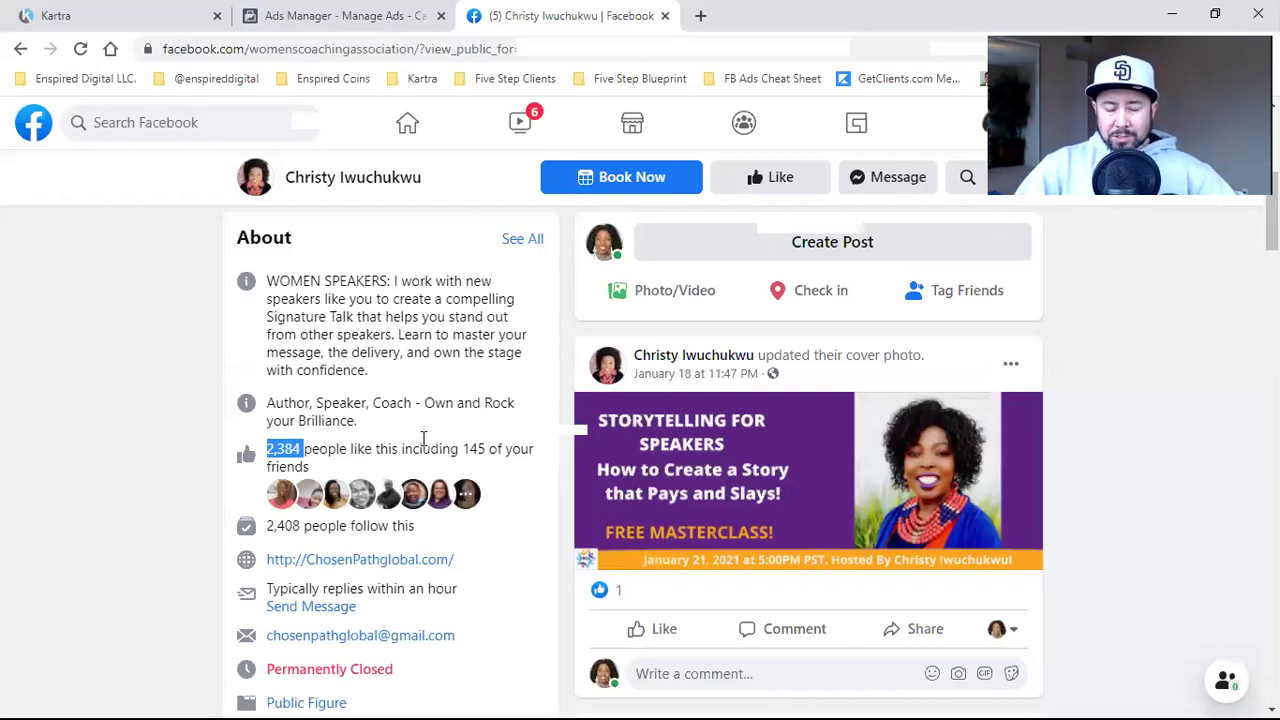
left_click(436, 418)
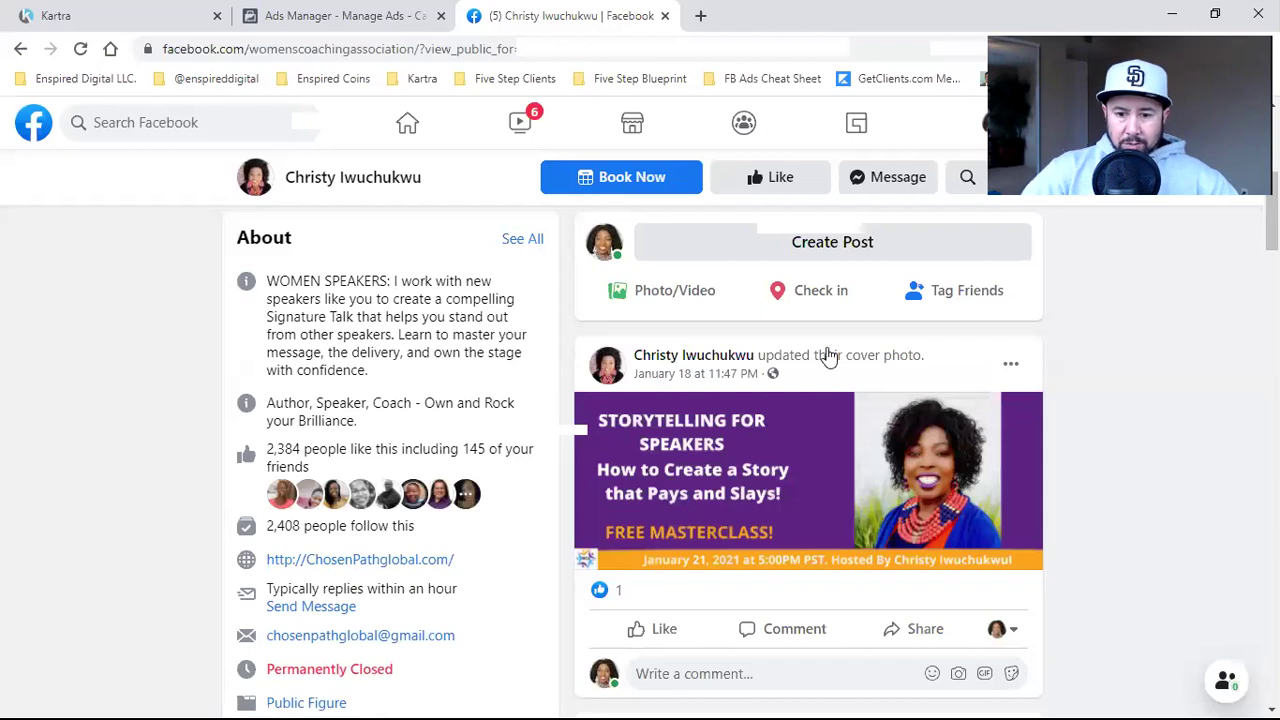
scroll(977, 203, "up", 5)
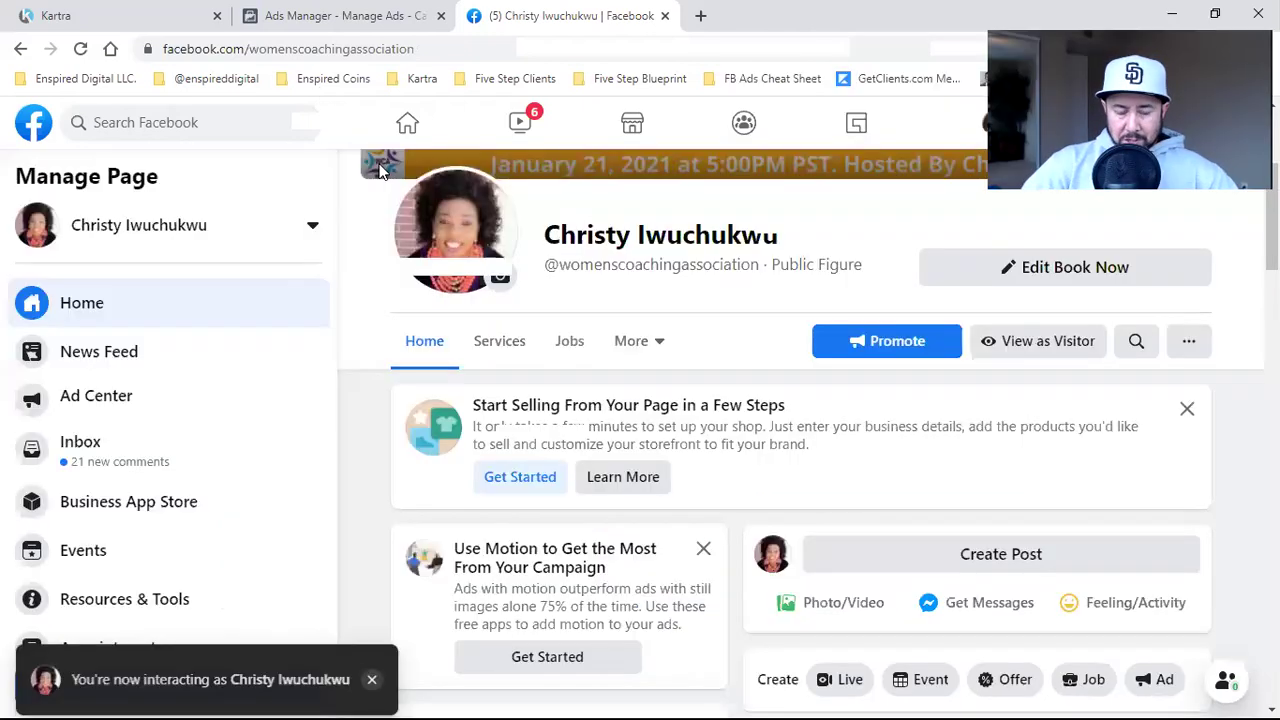
left_click(284, 49)
right_click(300, 49)
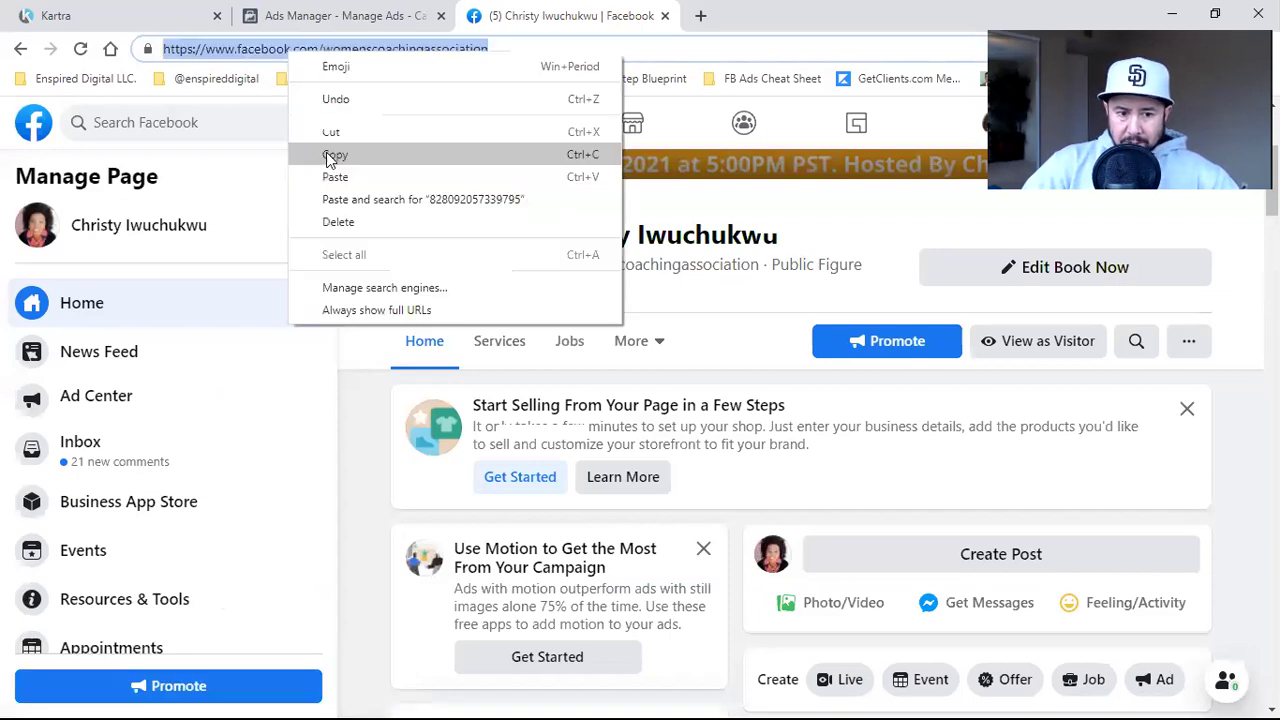
left_click(460, 153)
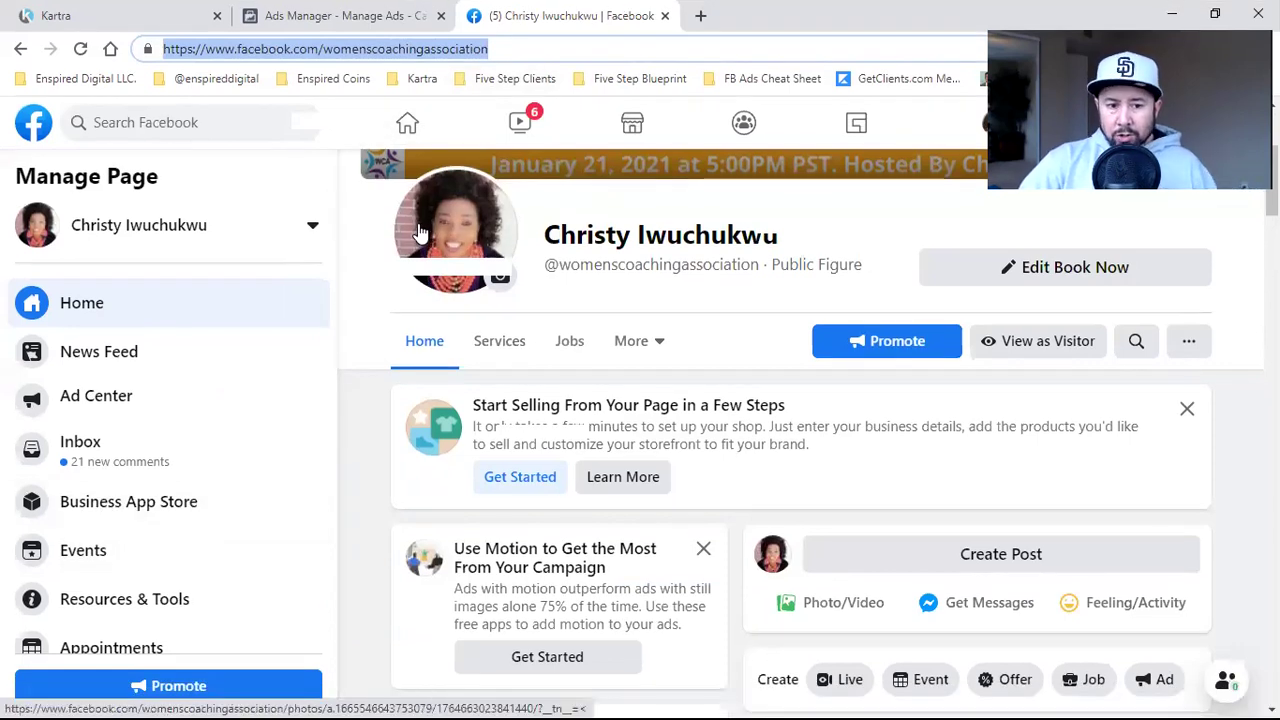
left_click(290, 50)
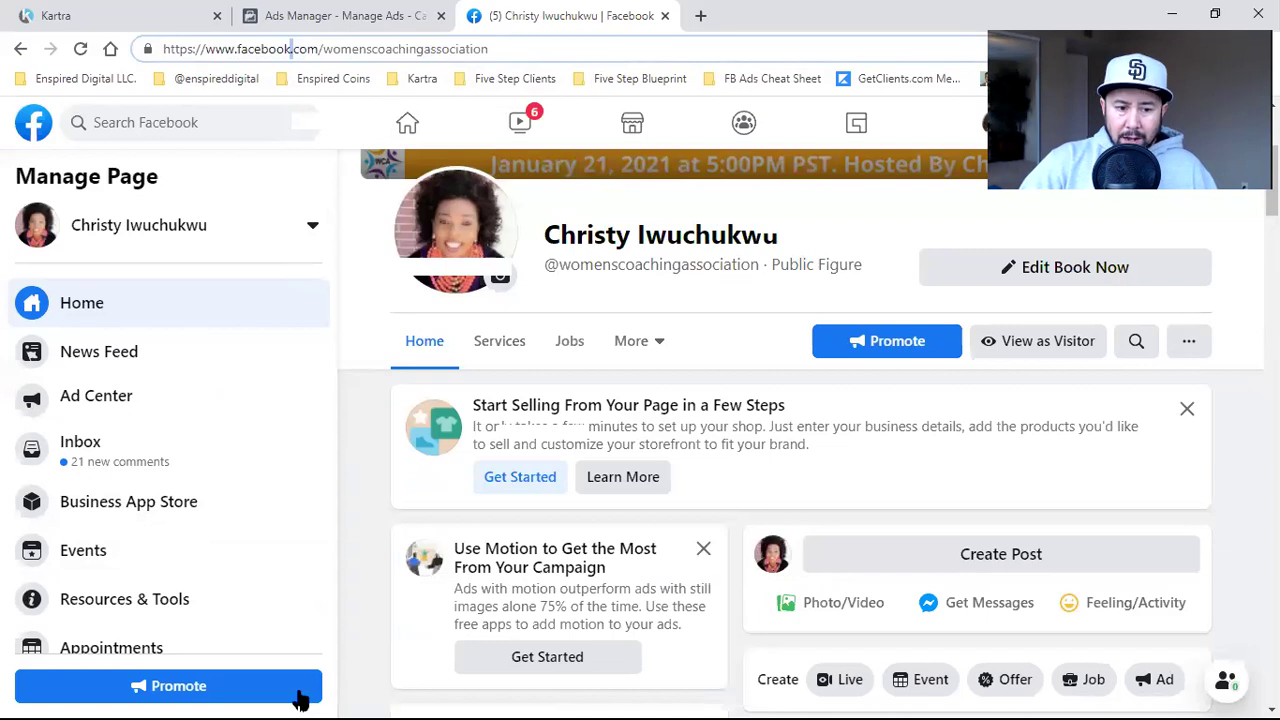
right_click(292, 50)
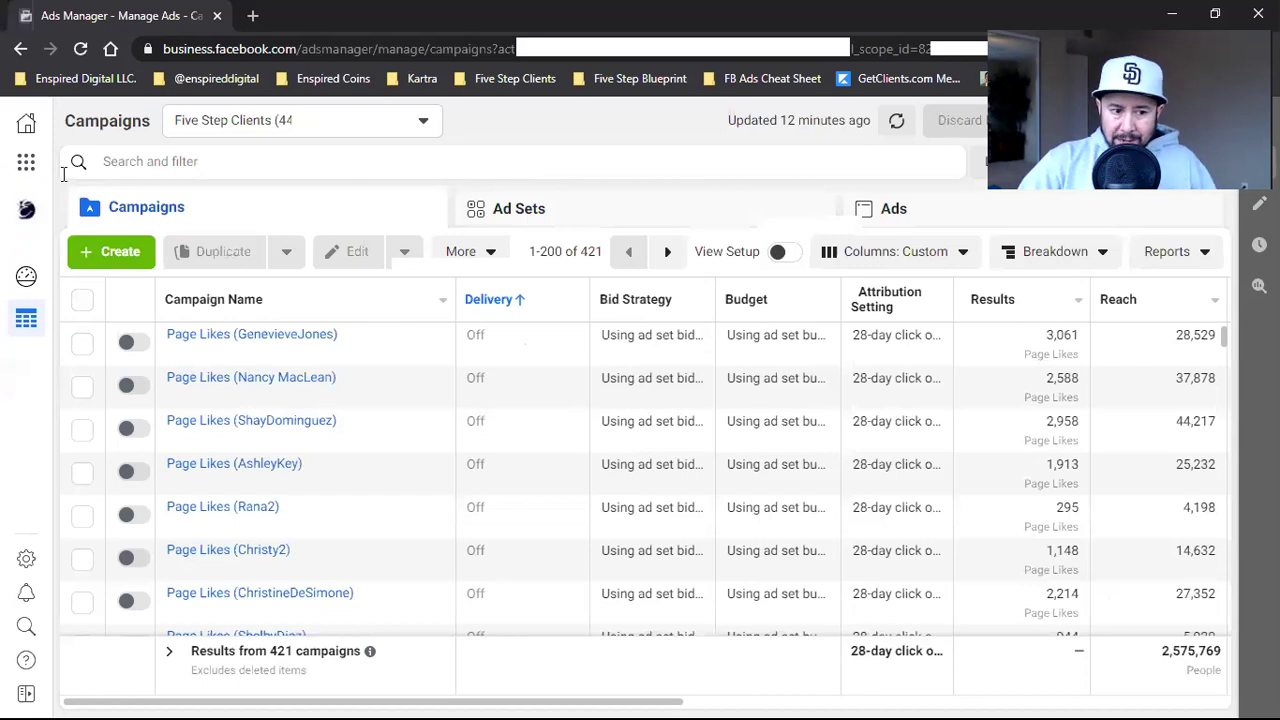
- Go from the agency's Ads Manager to Business Settings and open its list of Pages
left_click(26, 162)
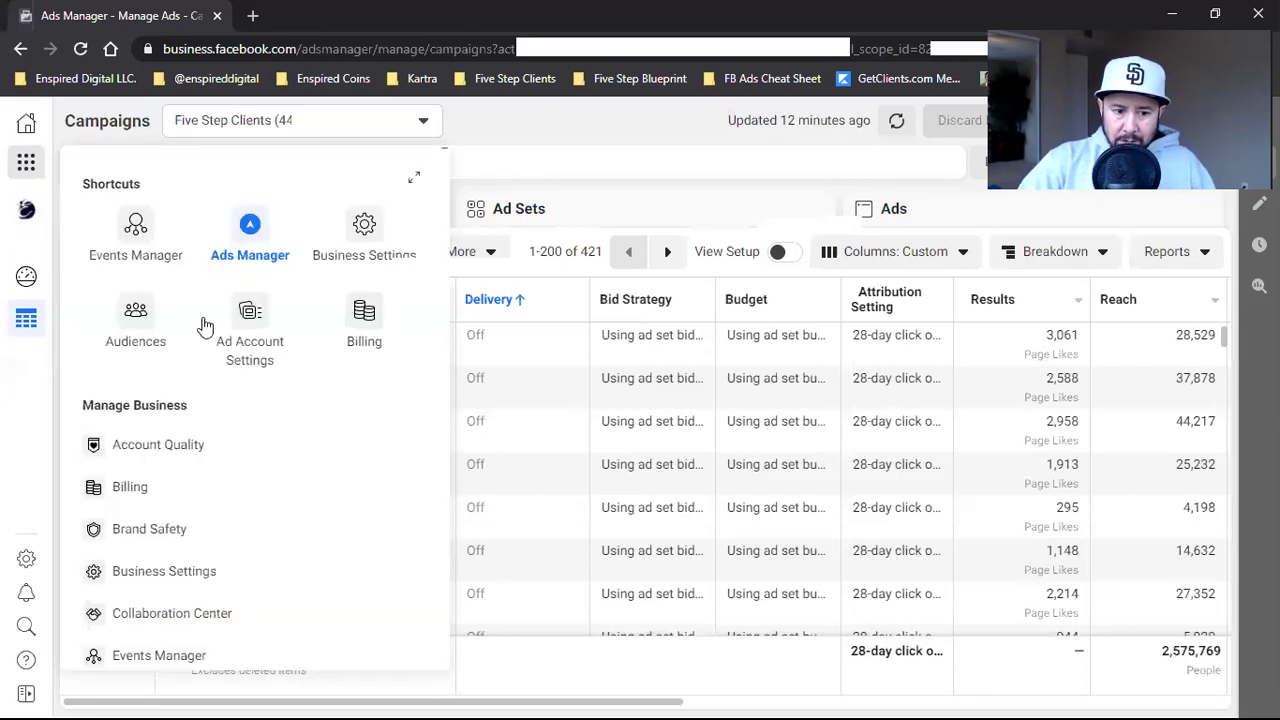
left_click(366, 232)
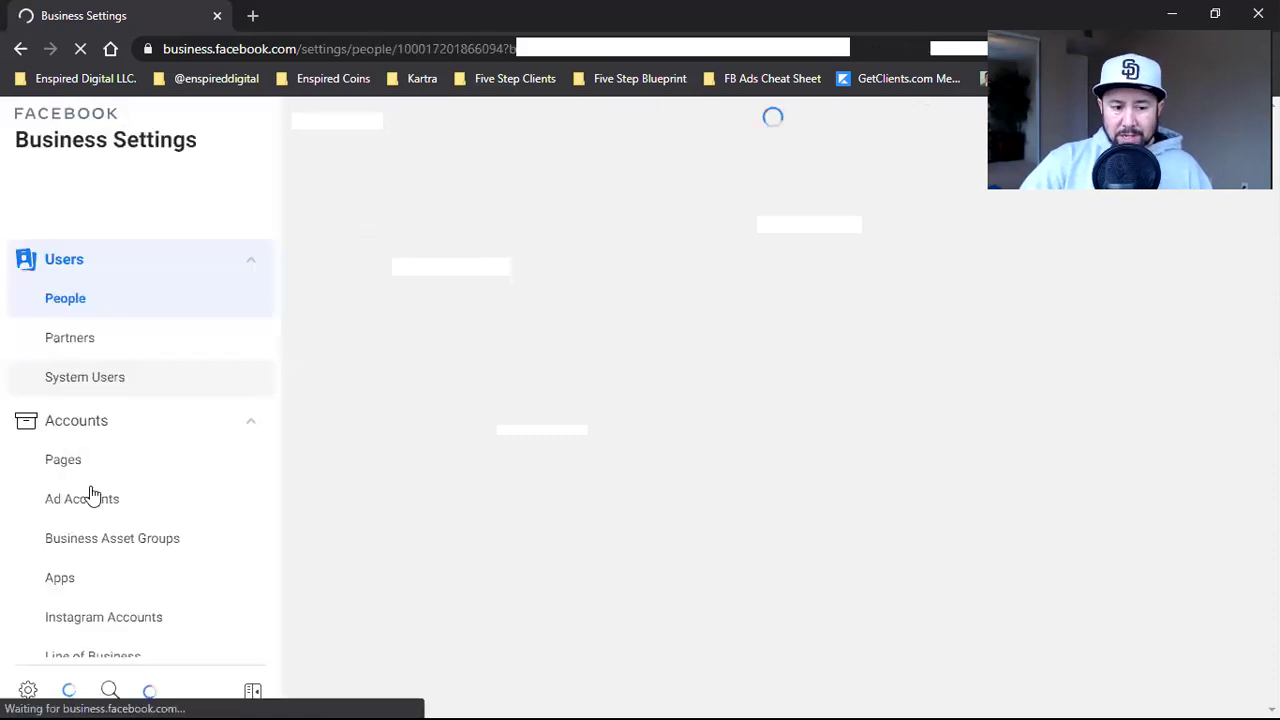
left_click(110, 487)
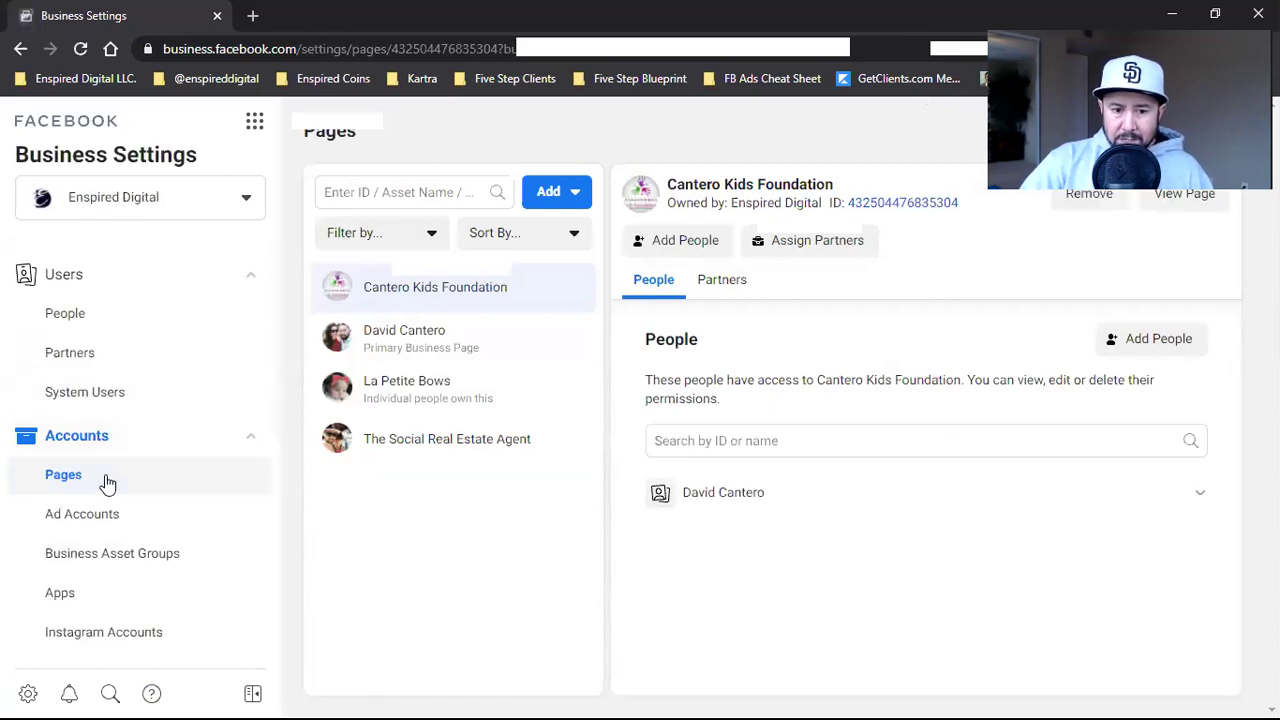
left_click(568, 194)
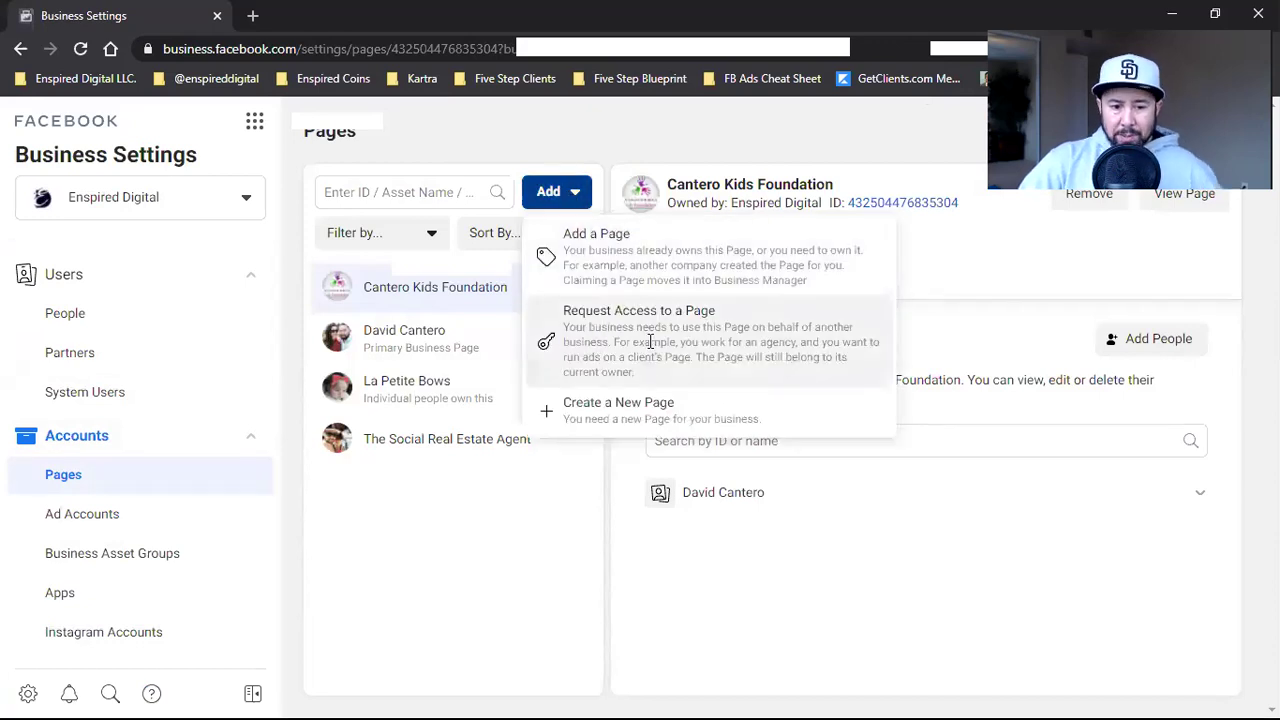
left_click(515, 350)
key("ctrl+v")
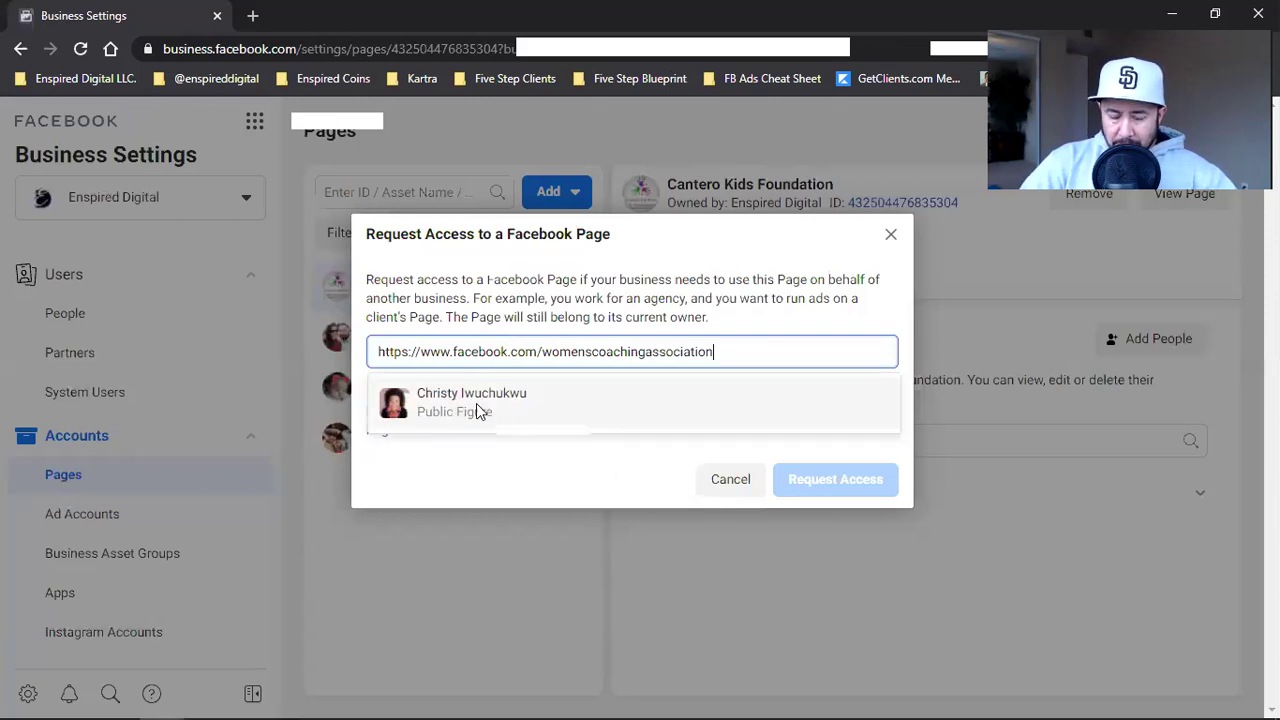
left_click(479, 412)
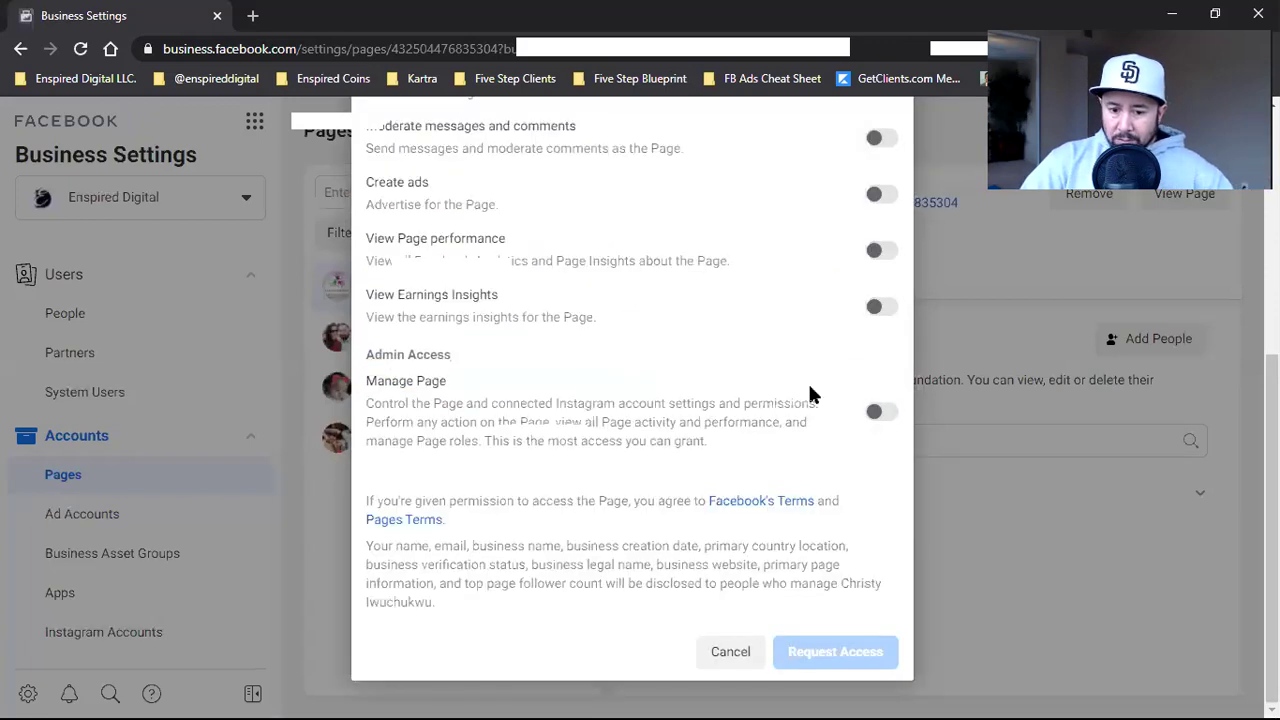
- Review the available page permissions, enable Manage Page under Admin Access, and request access
scroll(888, 405, "up", 3)
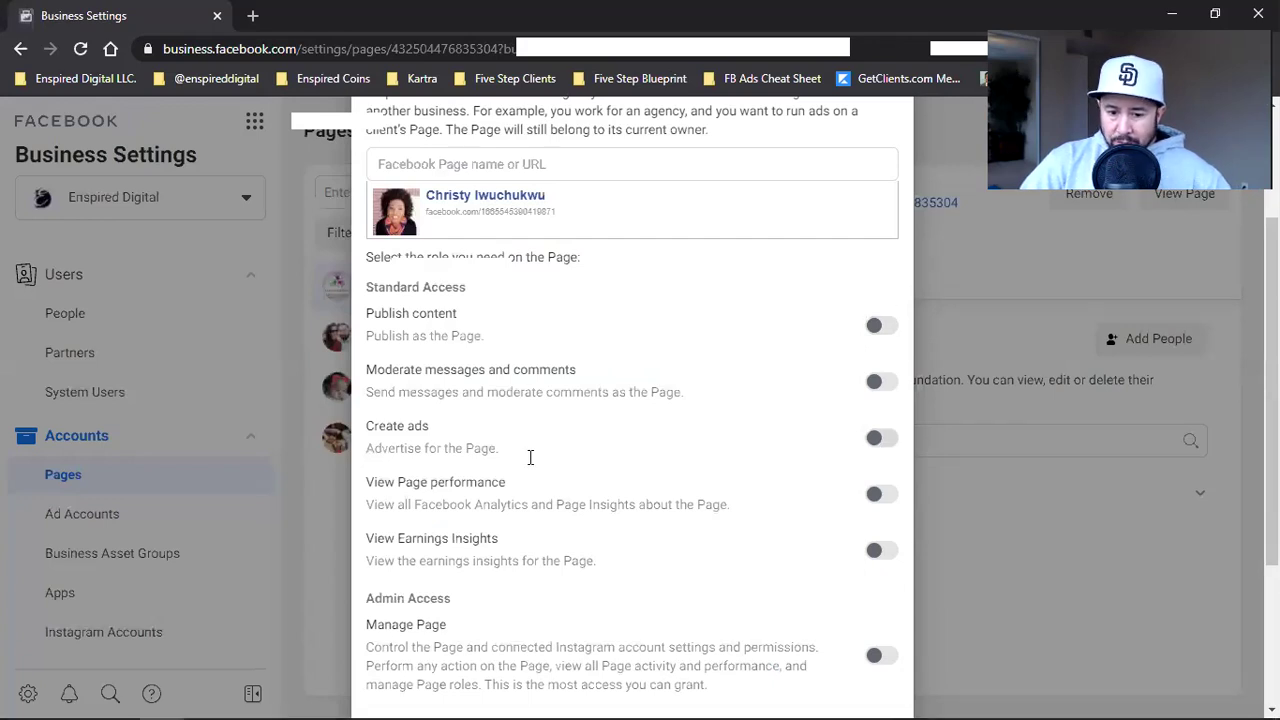
scroll(388, 437, "down", 2)
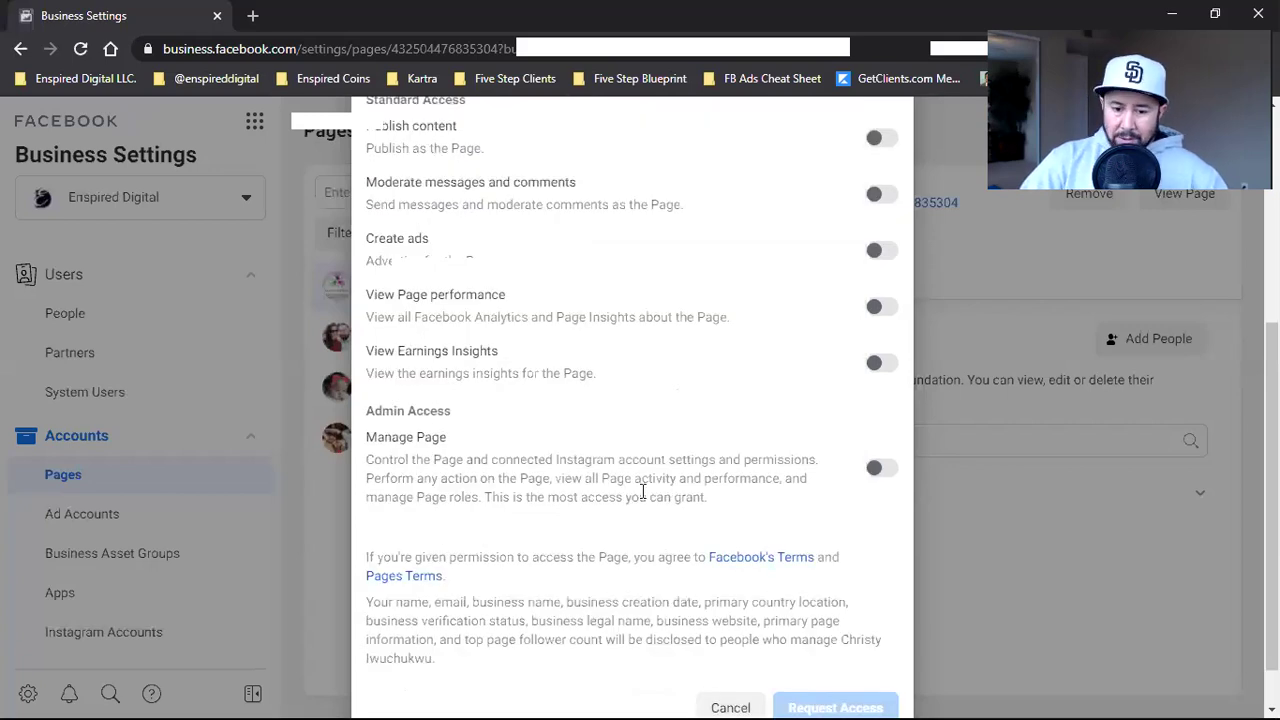
scroll(668, 477, "down", 1)
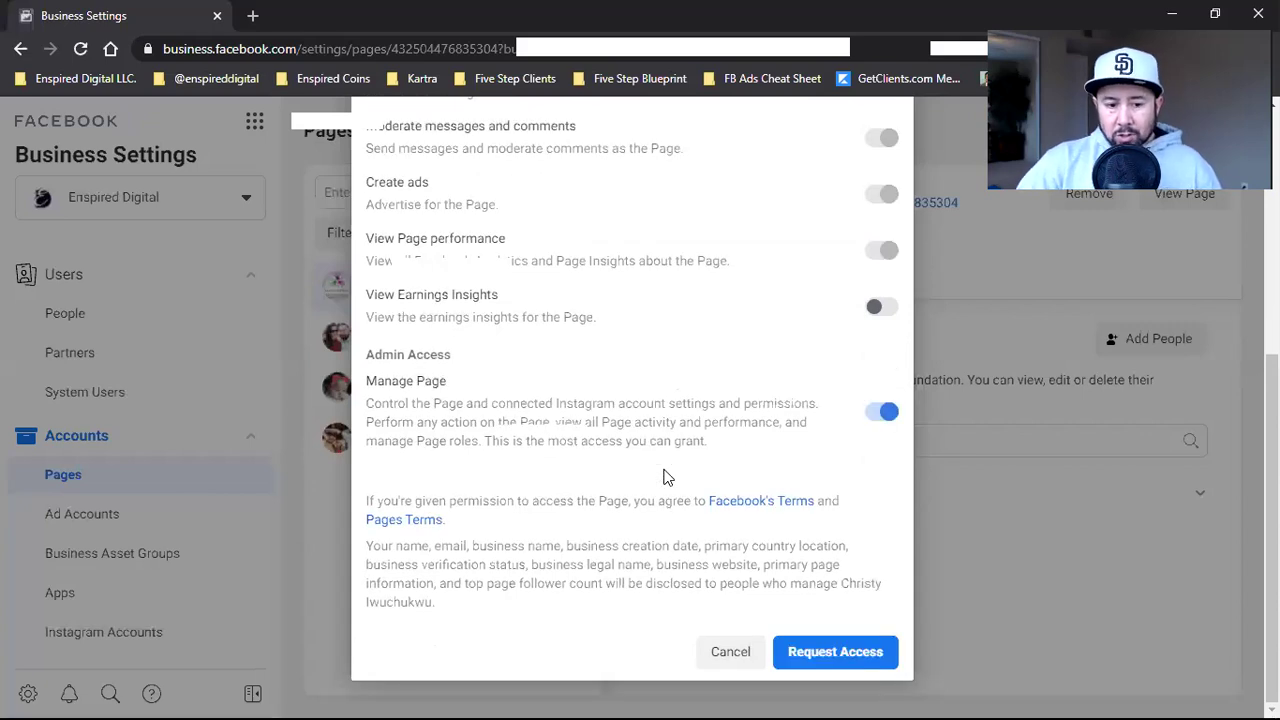
scroll(720, 417, "up", 2)
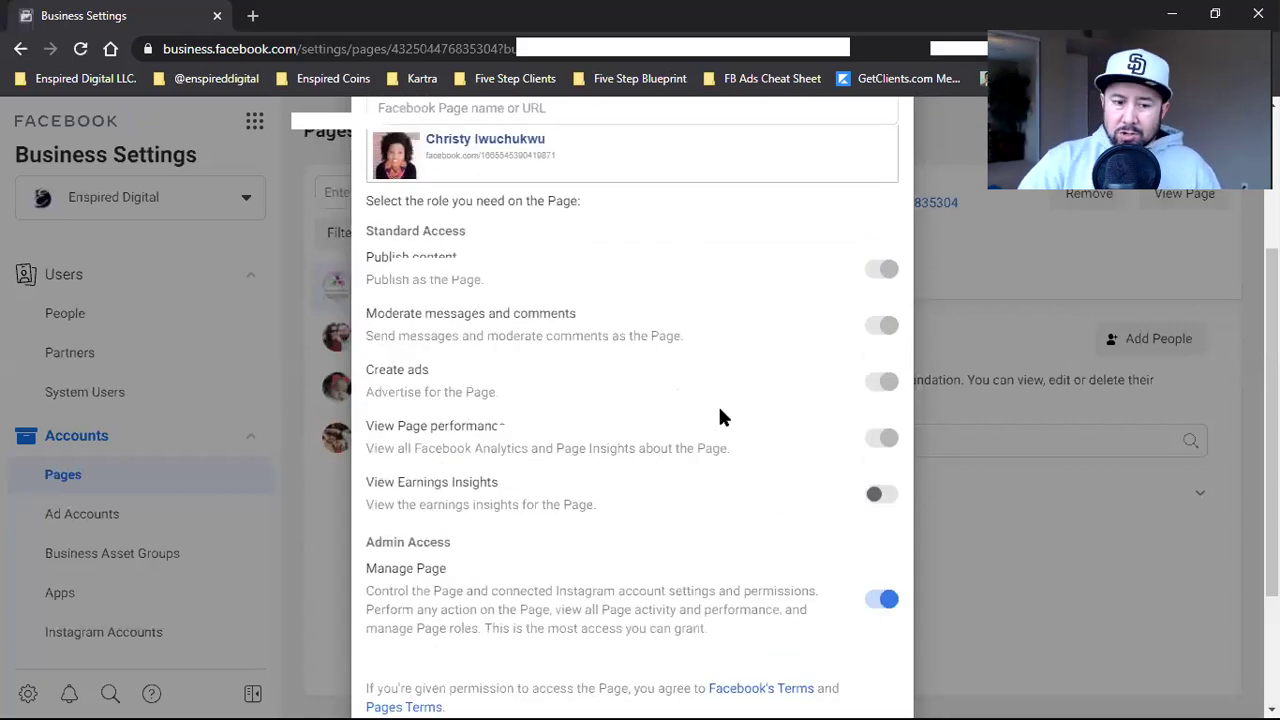
mouse_move(876, 263)
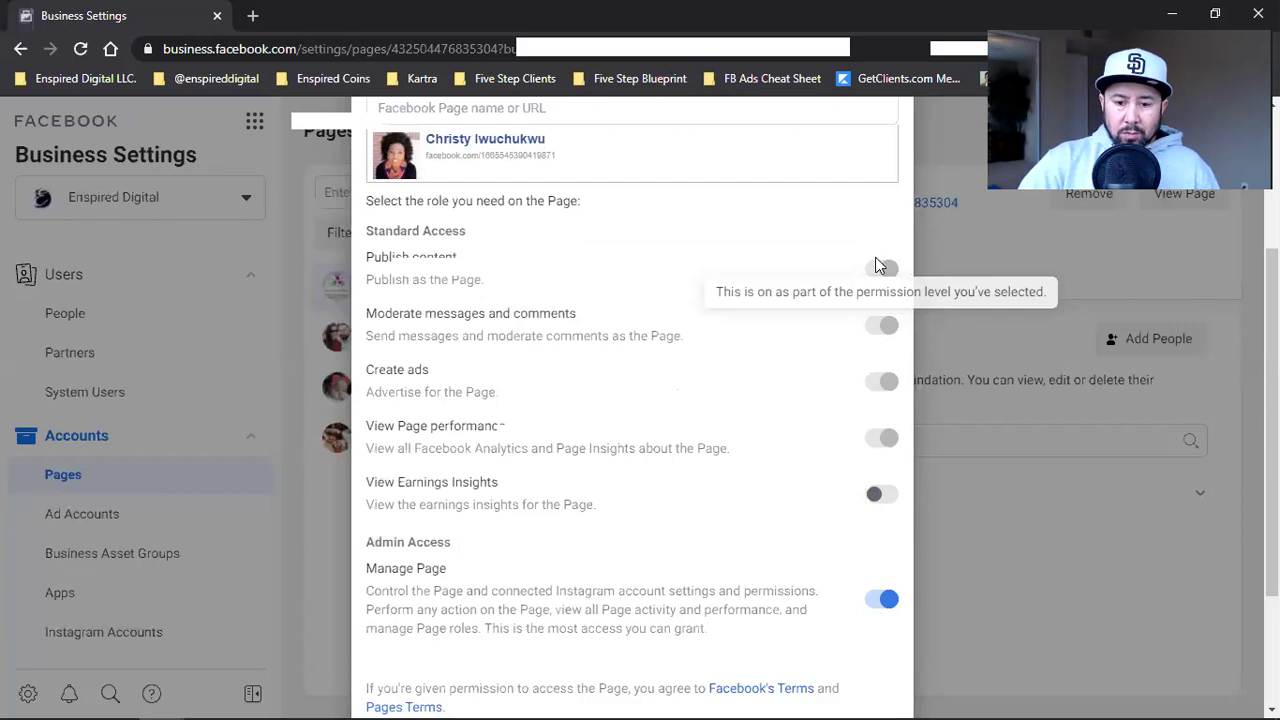
scroll(643, 423, "down", 2)
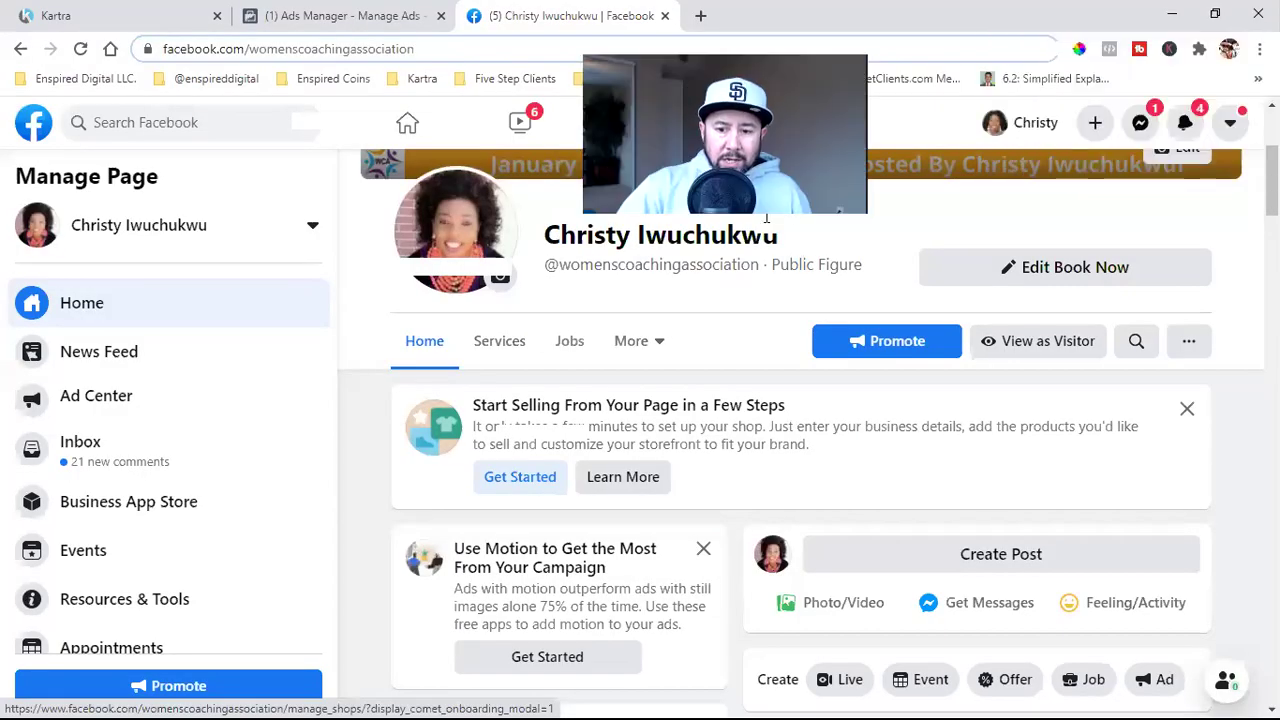
- Check the client's Facebook notifications for the access request, reloading the page and checking them again
left_click(1187, 130)
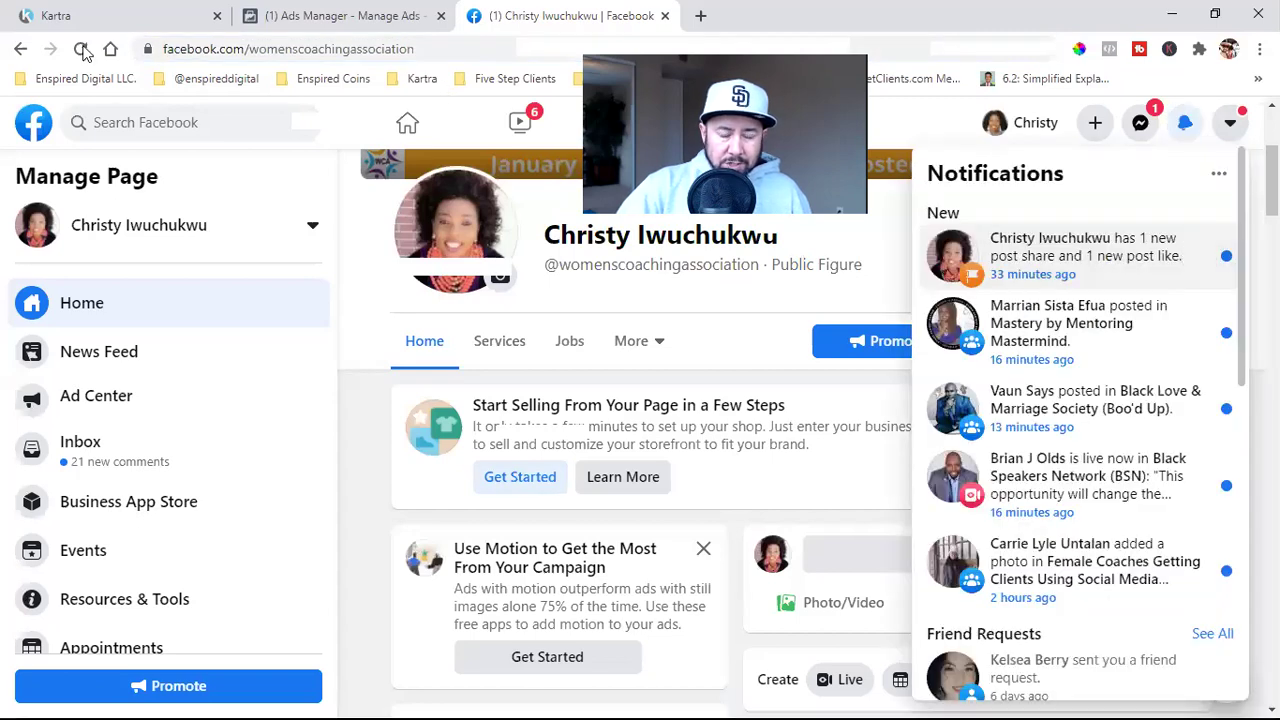
key("F5")
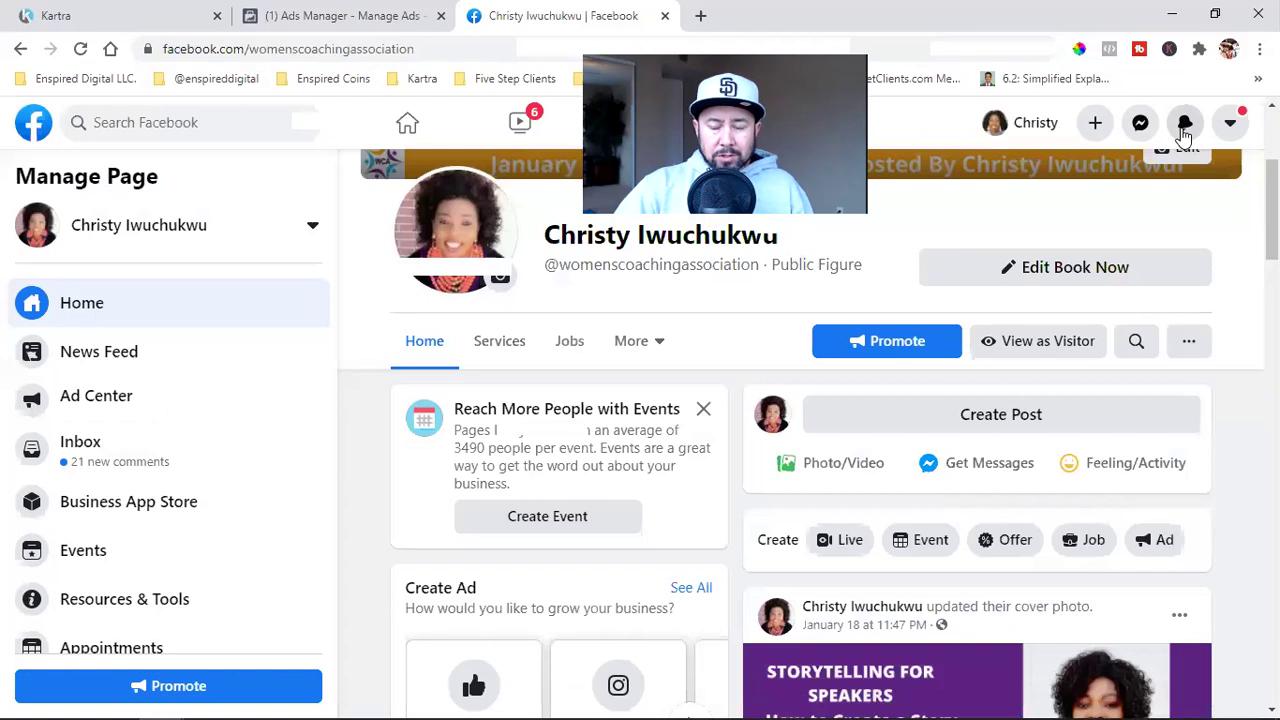
left_click(1184, 125)
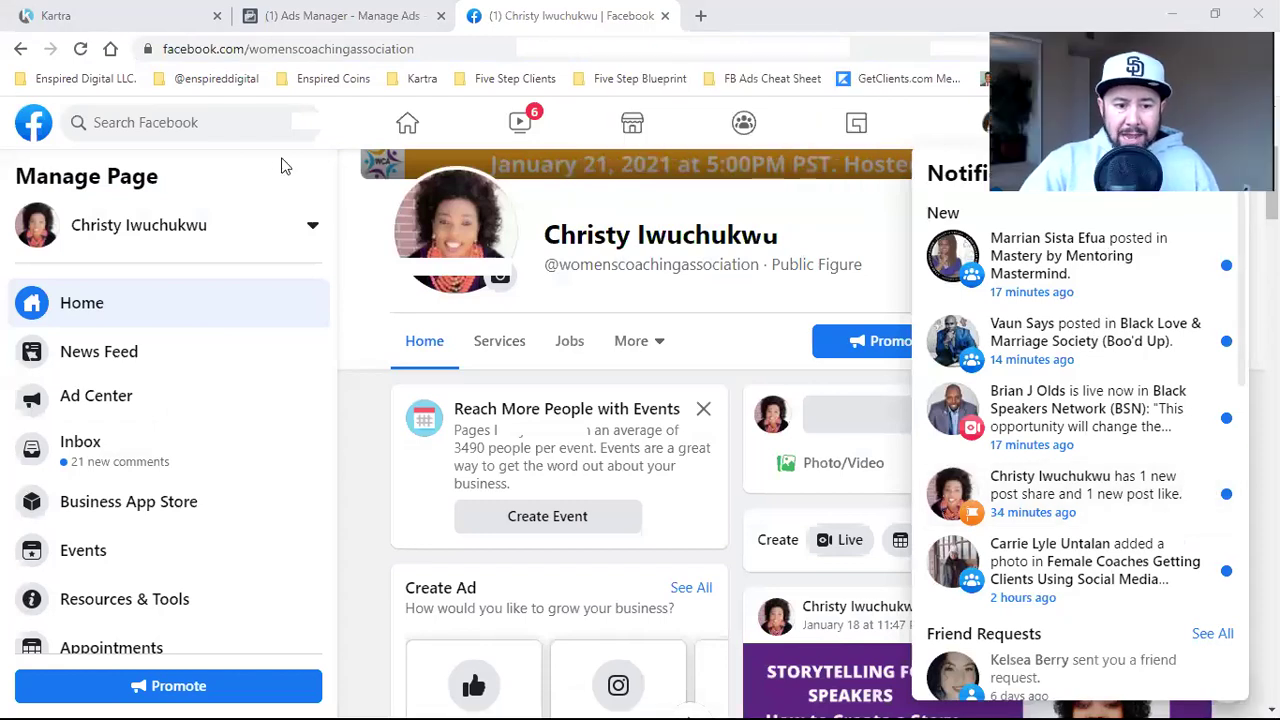
left_click(363, 400)
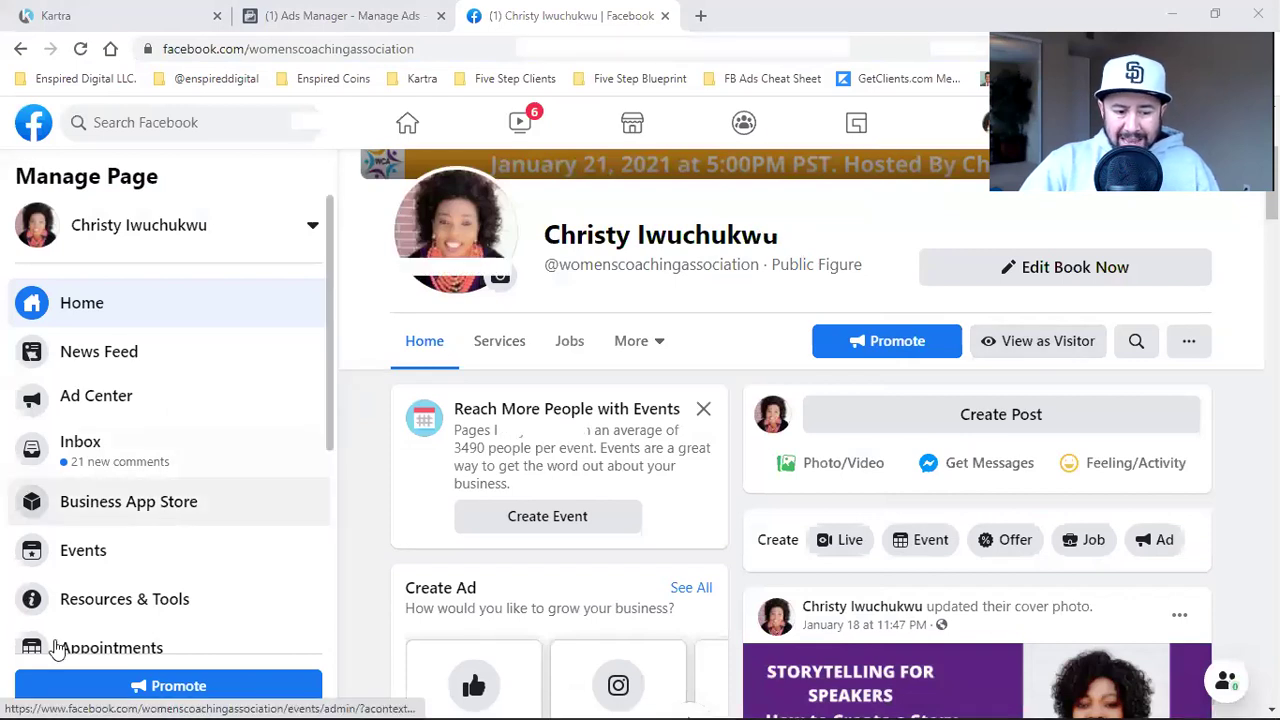
- Open the Page Roles section in the client page's settings
scroll(191, 429, "down", 4)
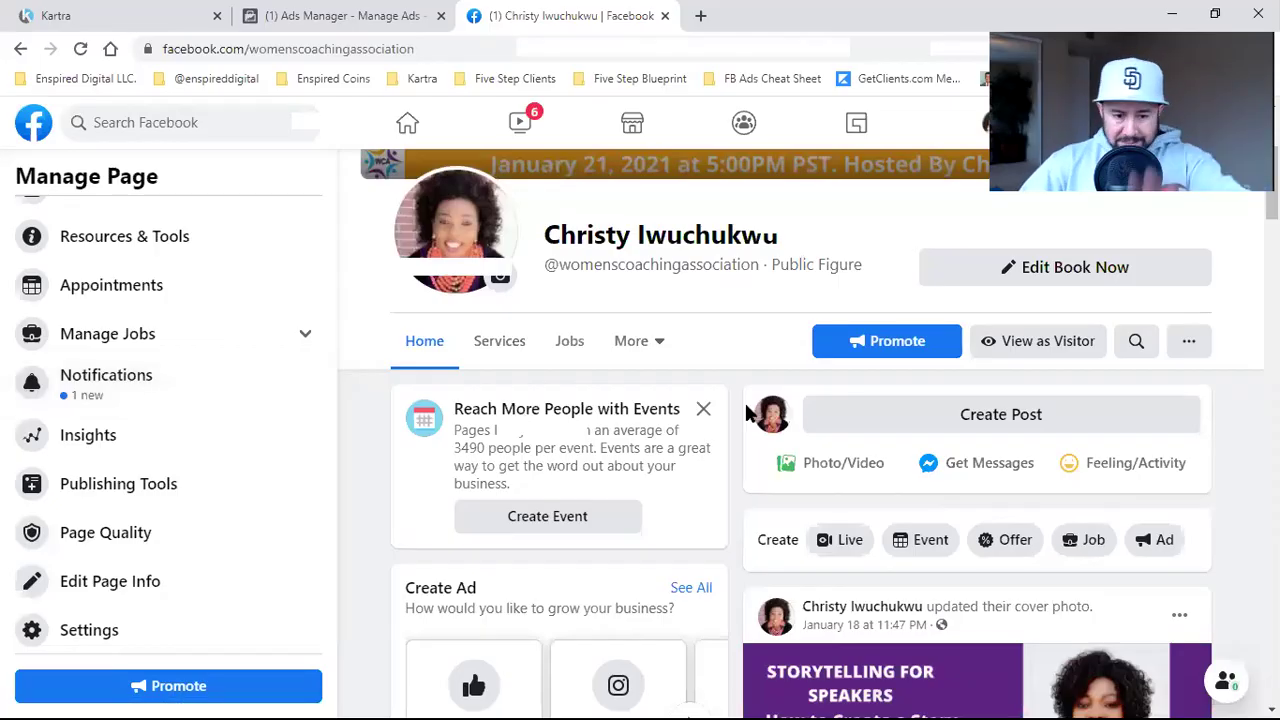
left_click(92, 631)
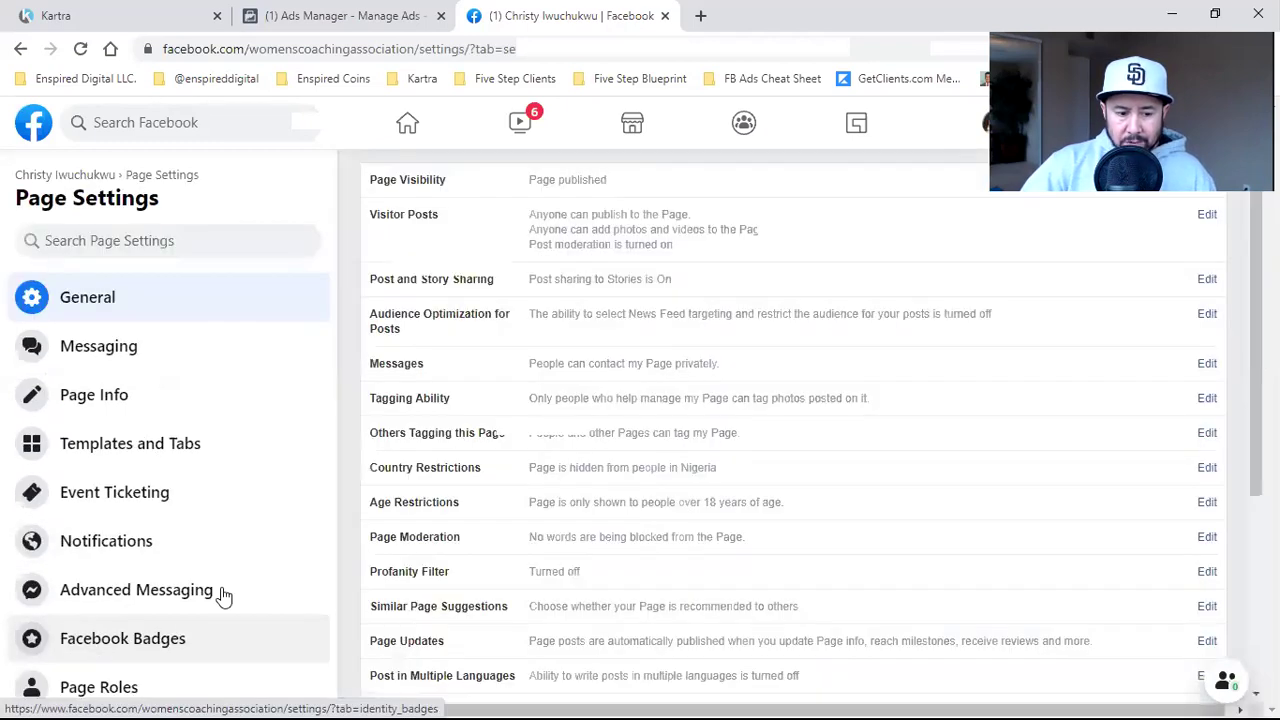
scroll(220, 580, "down", 1)
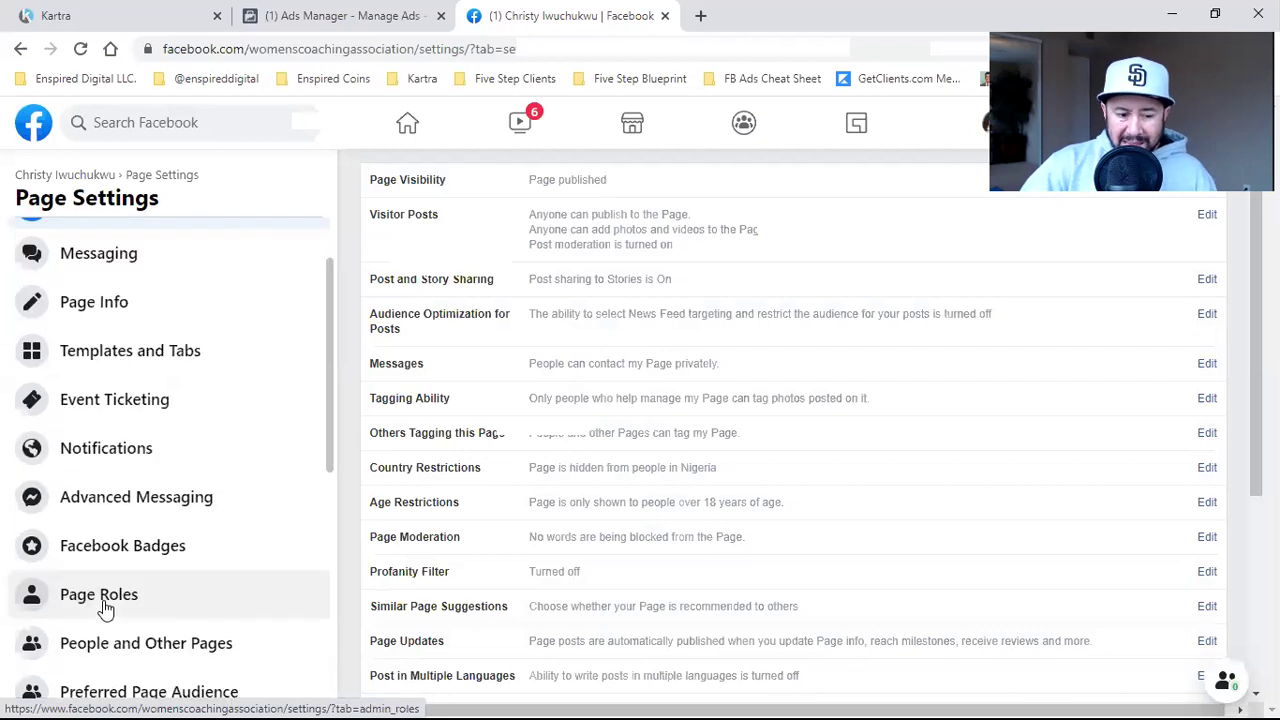
left_click(99, 596)
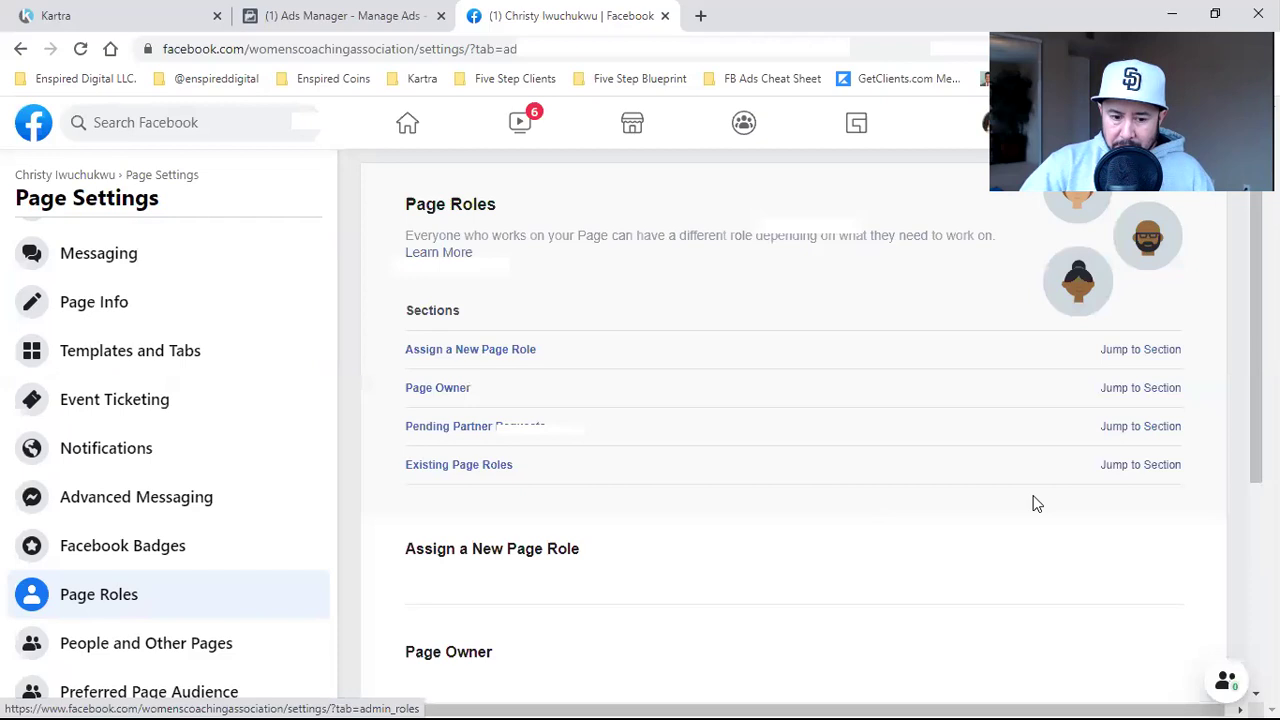
- Open the pending partner request from Enspired Digital in Page Roles, review the business information, and continue to the requested permissions
scroll(1060, 445, "down", 4)
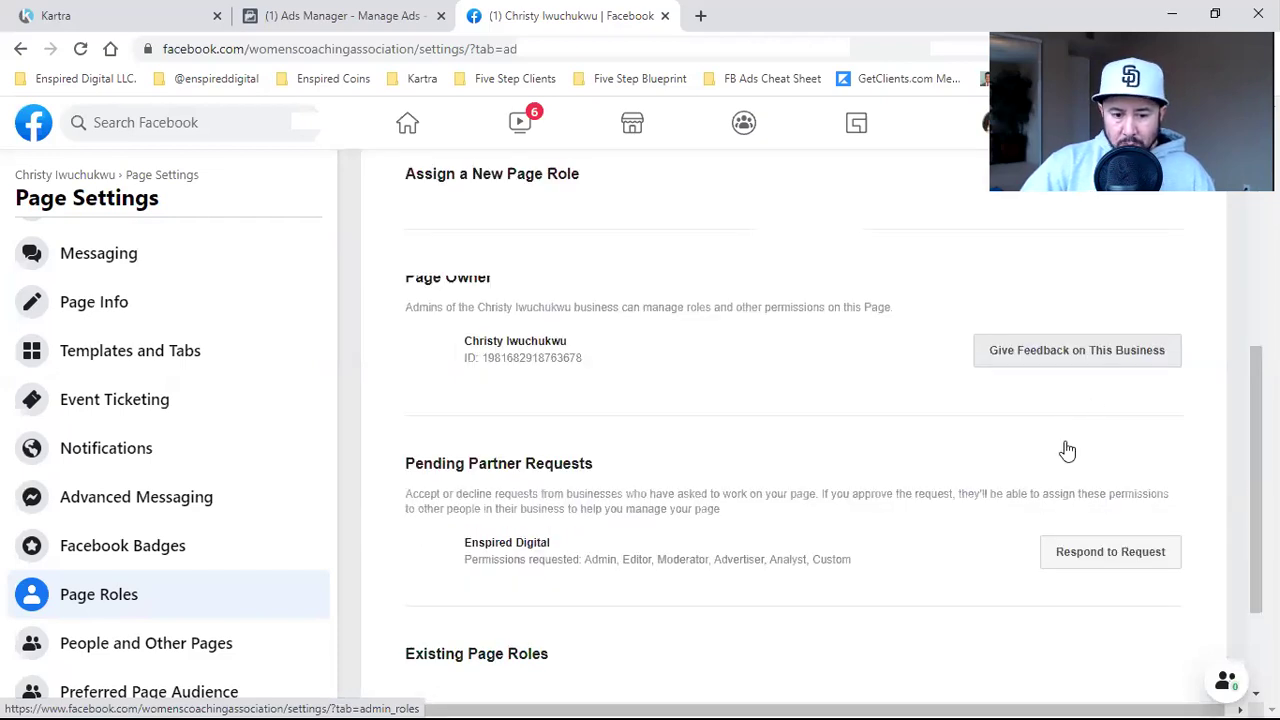
triple_click(663, 543)
scroll(668, 560, "down", 1)
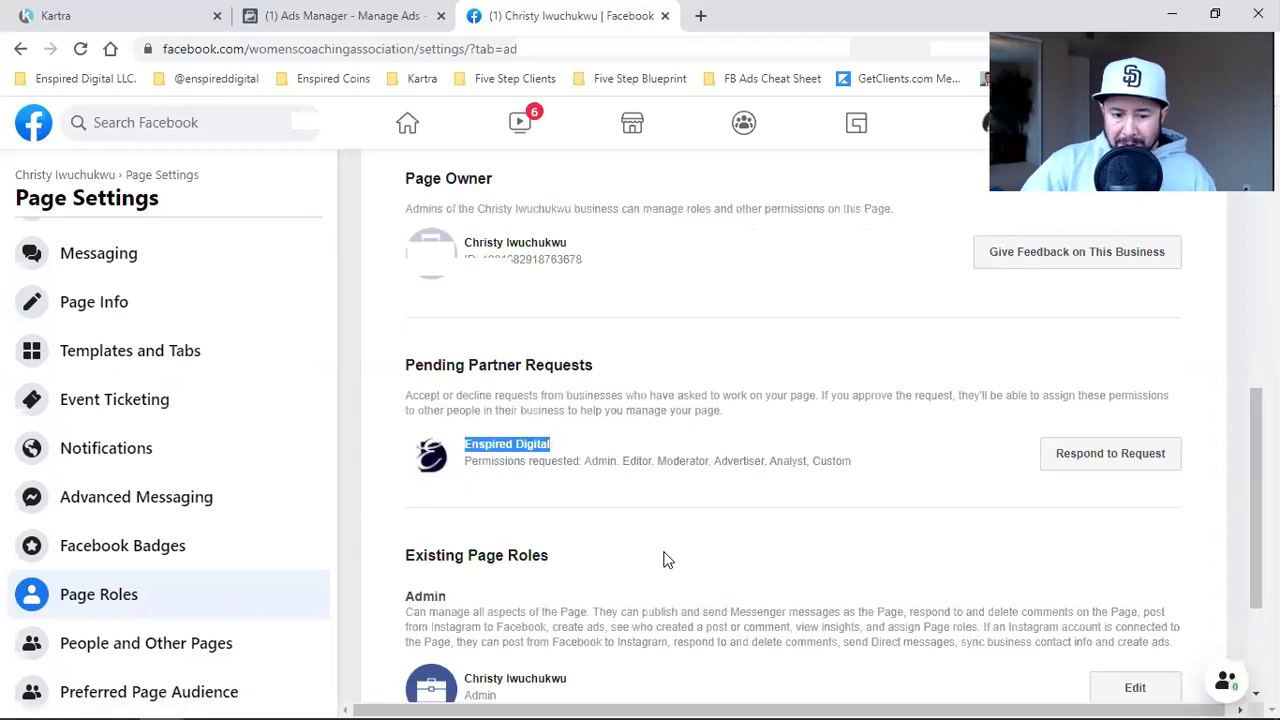
left_click(1104, 458)
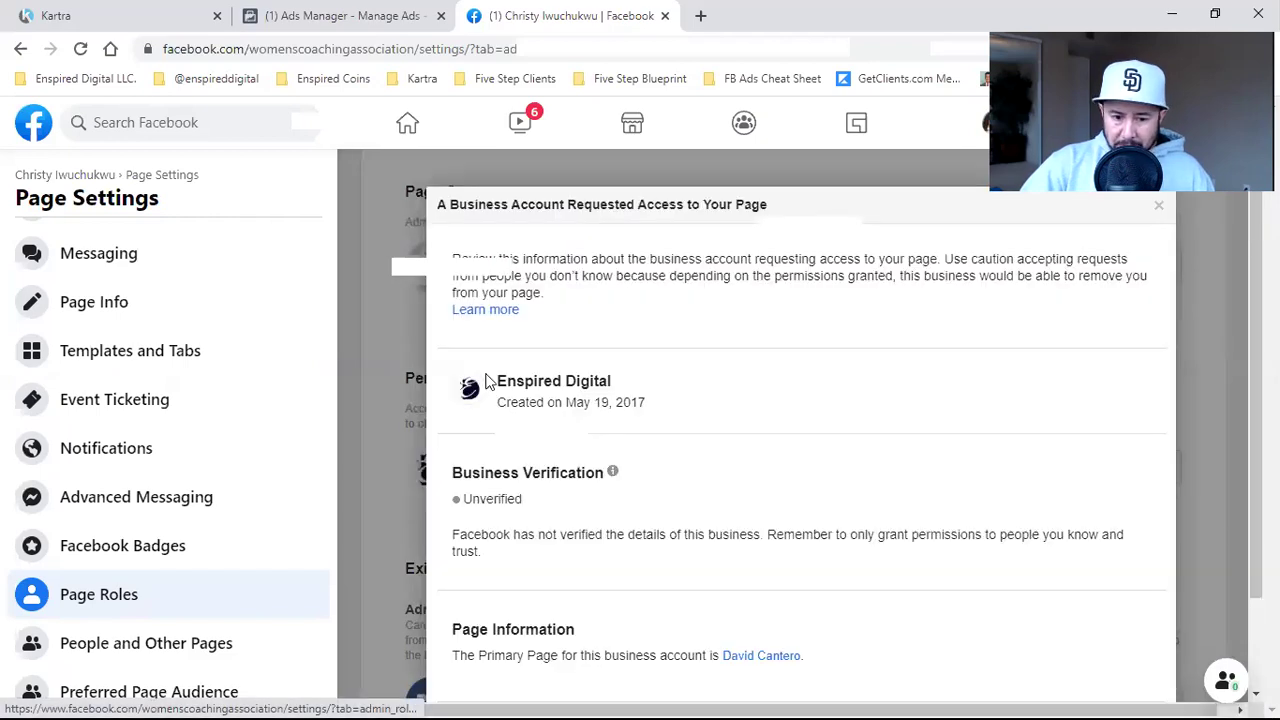
scroll(577, 380, "down", 1)
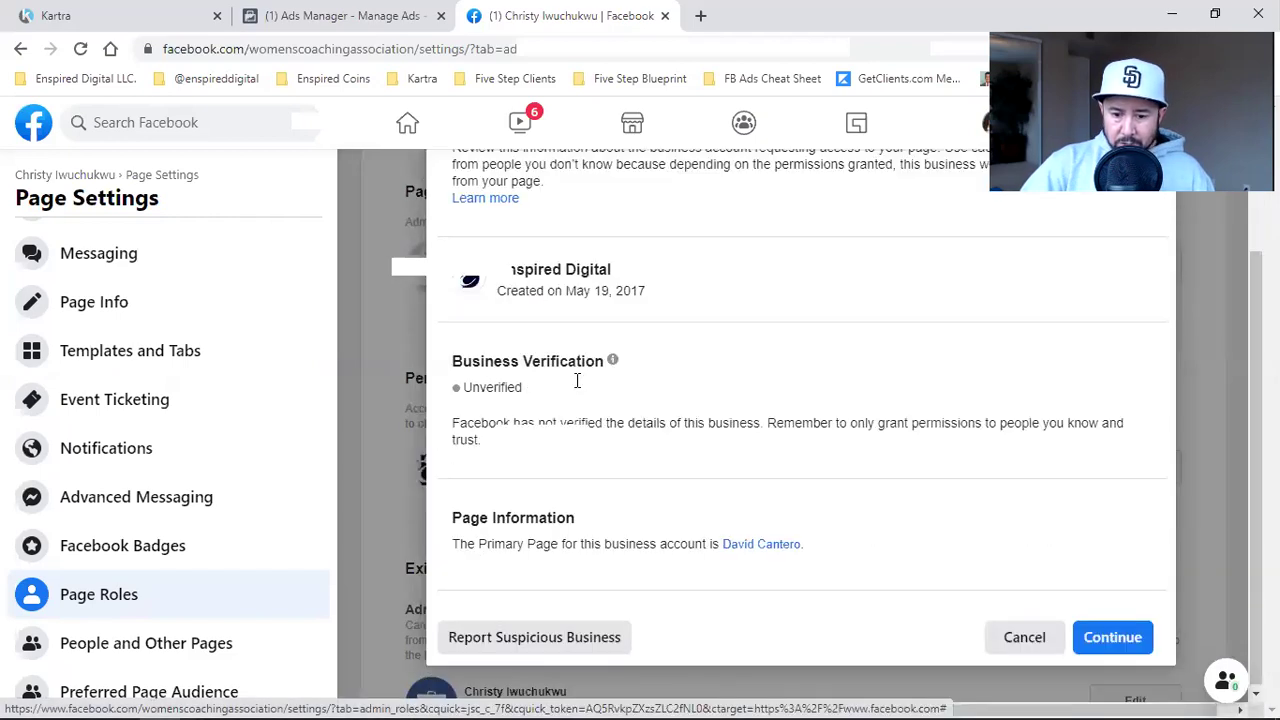
left_click(1119, 634)
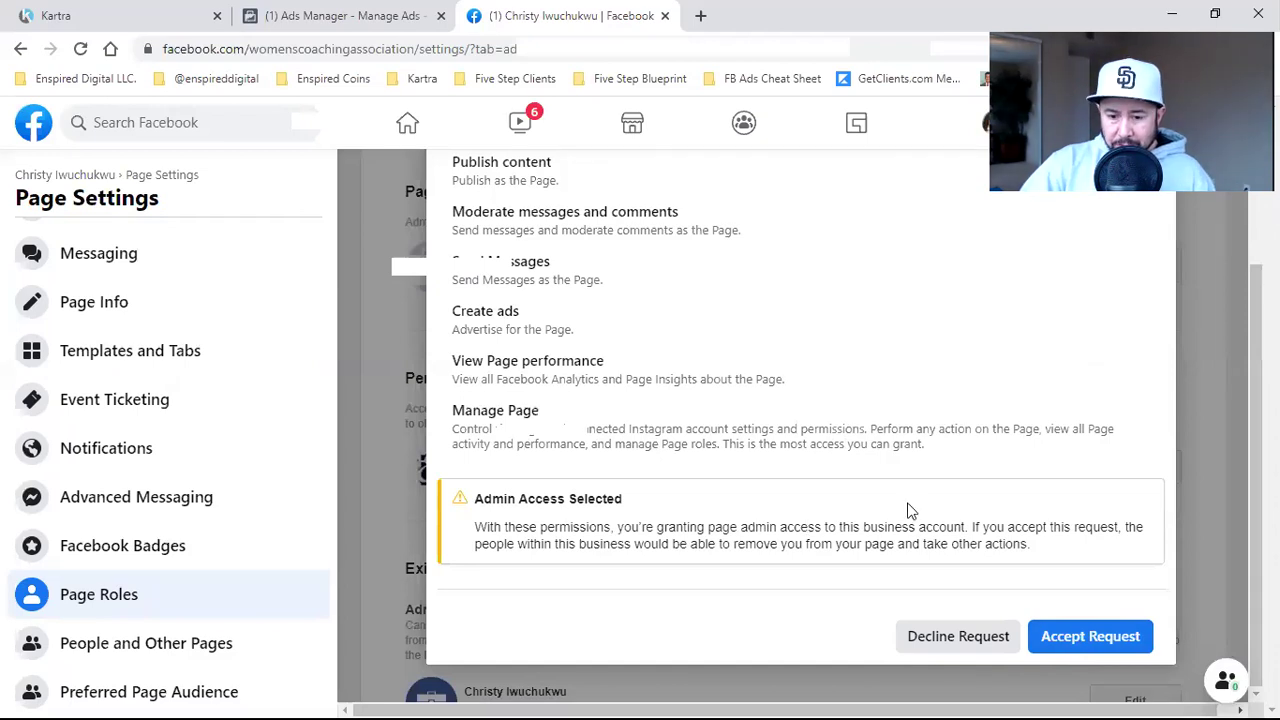
- Review the permissions requested by Enspired Digital, accept the request, and confirm it with the account password
scroll(660, 379, "up", 2)
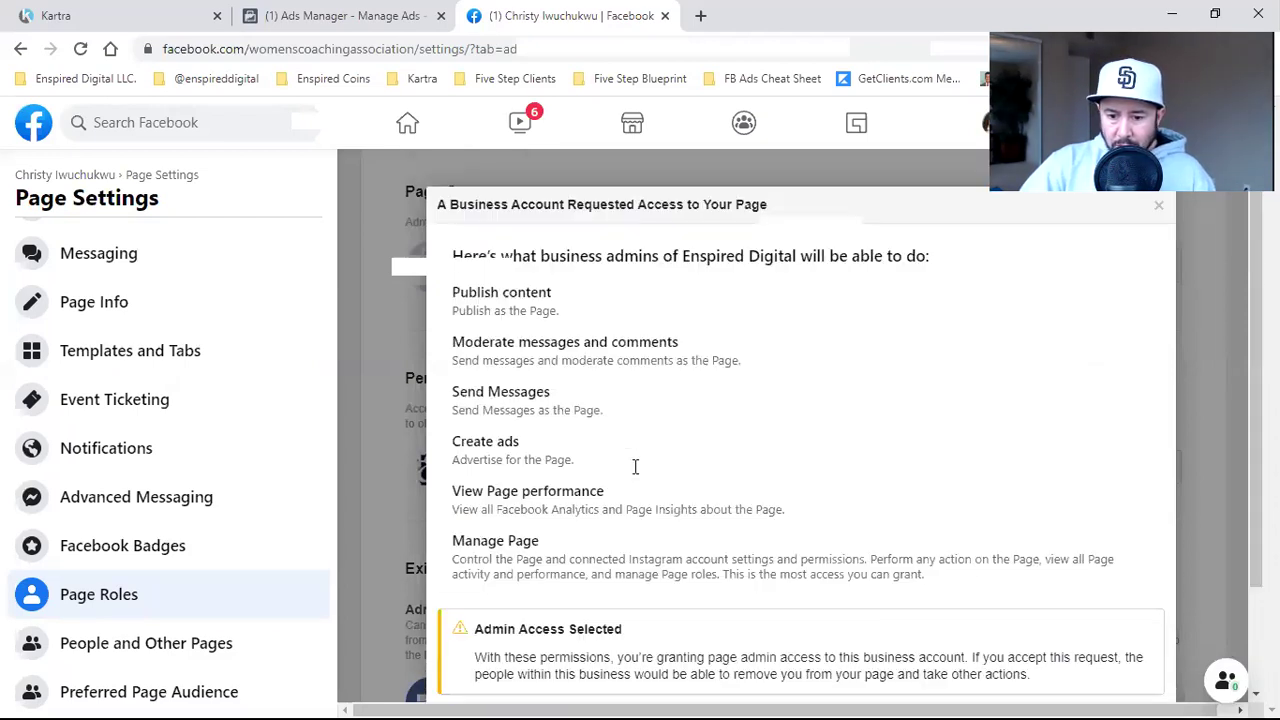
scroll(800, 650, "down", 2)
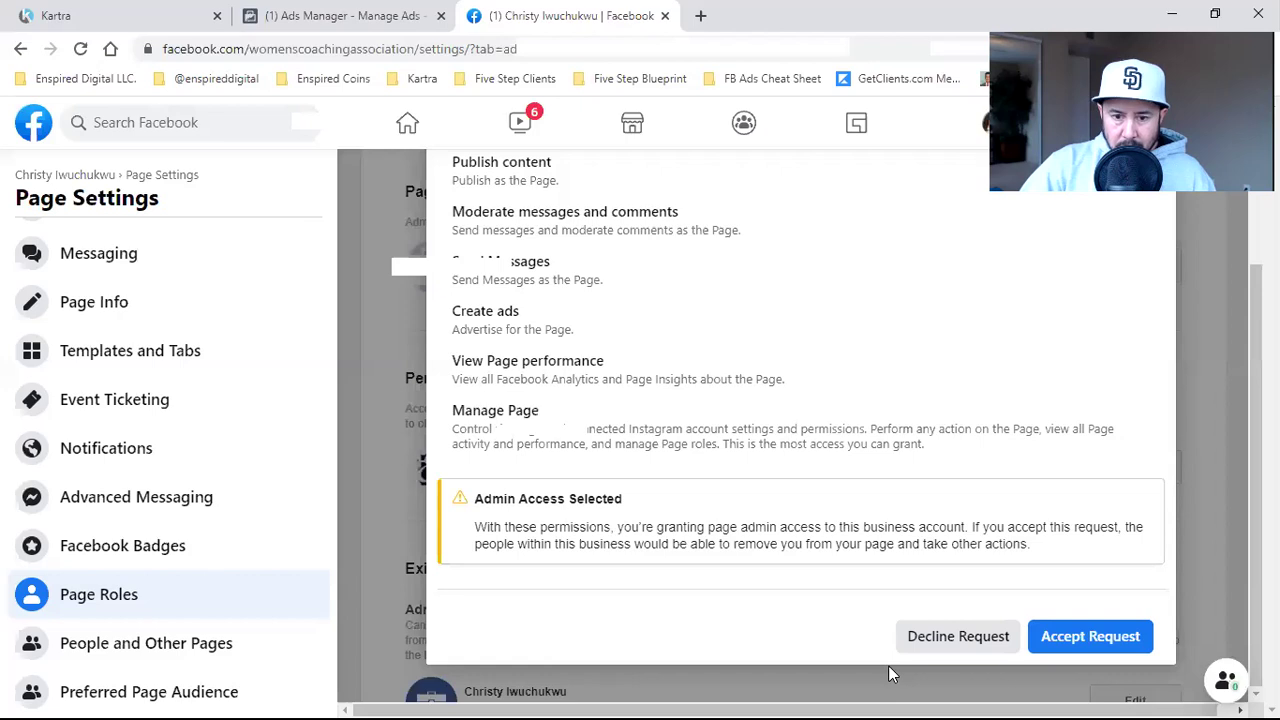
left_click(1072, 643)
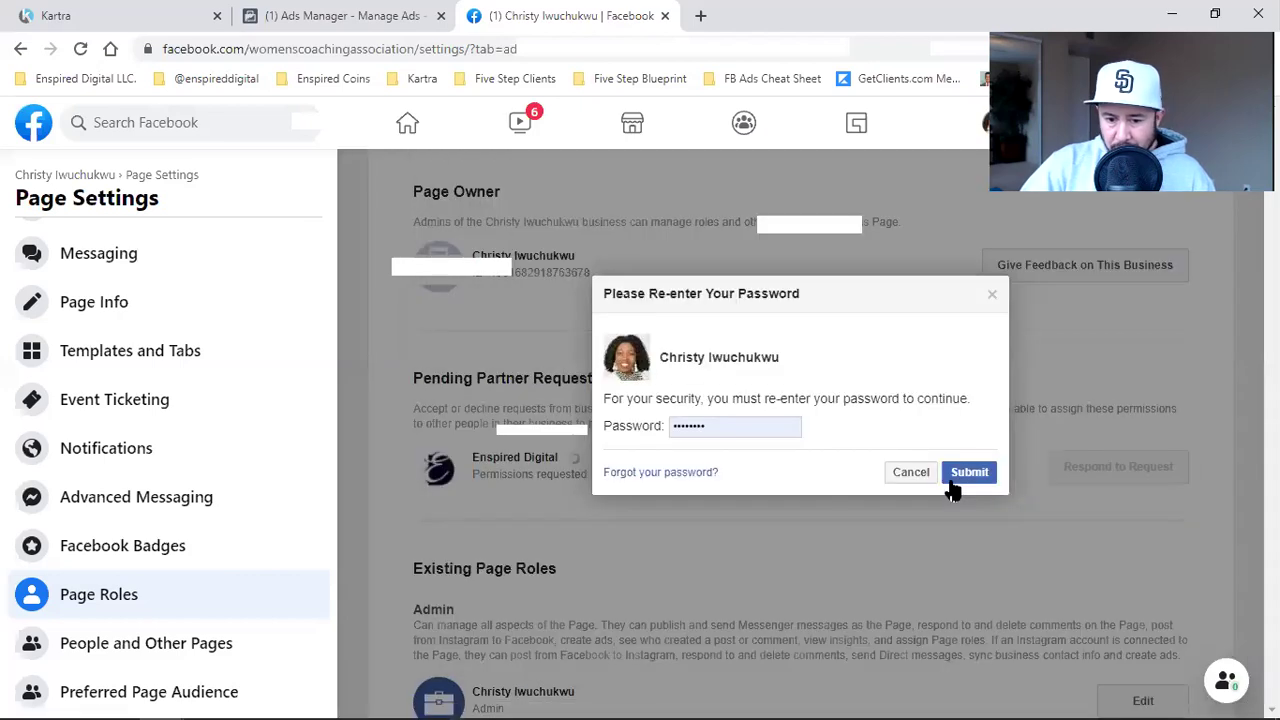
left_click(970, 474)
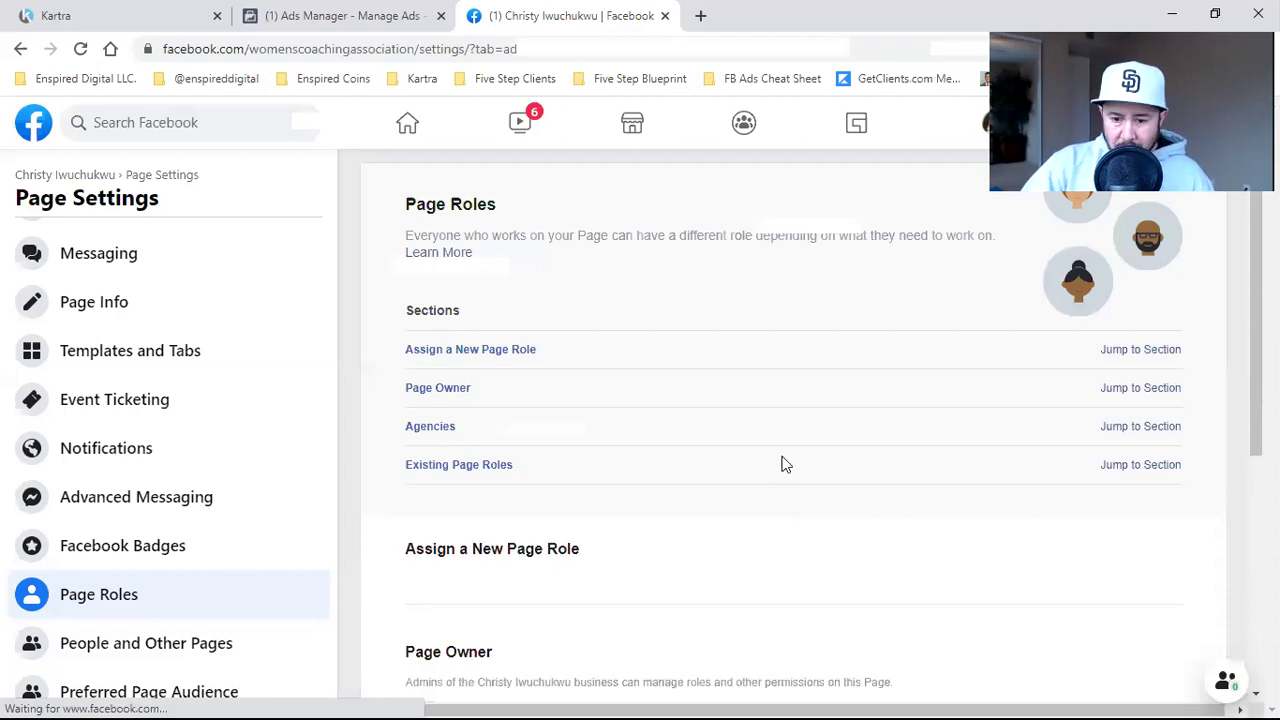
- Review Enspired Digital's entry under Agencies and open its removal confirmation, dismissing it without removing the agency
scroll(770, 464, "down", 4)
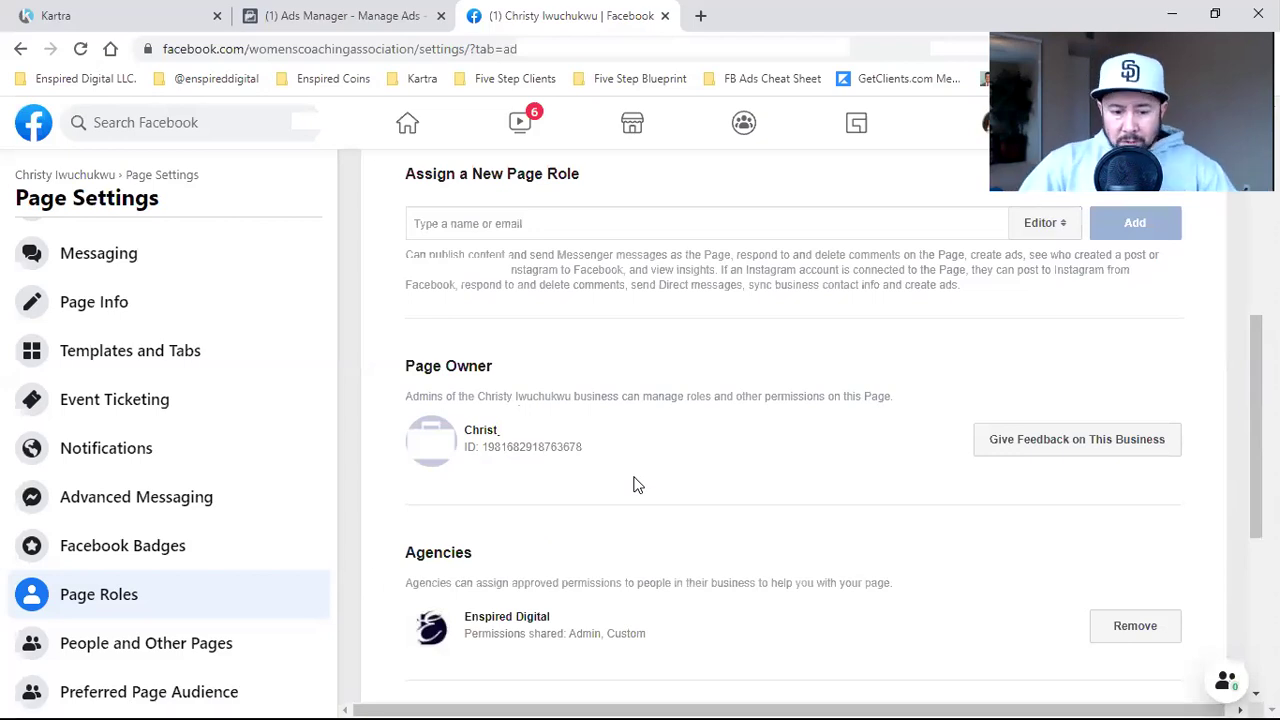
scroll(1133, 533, "down", 1)
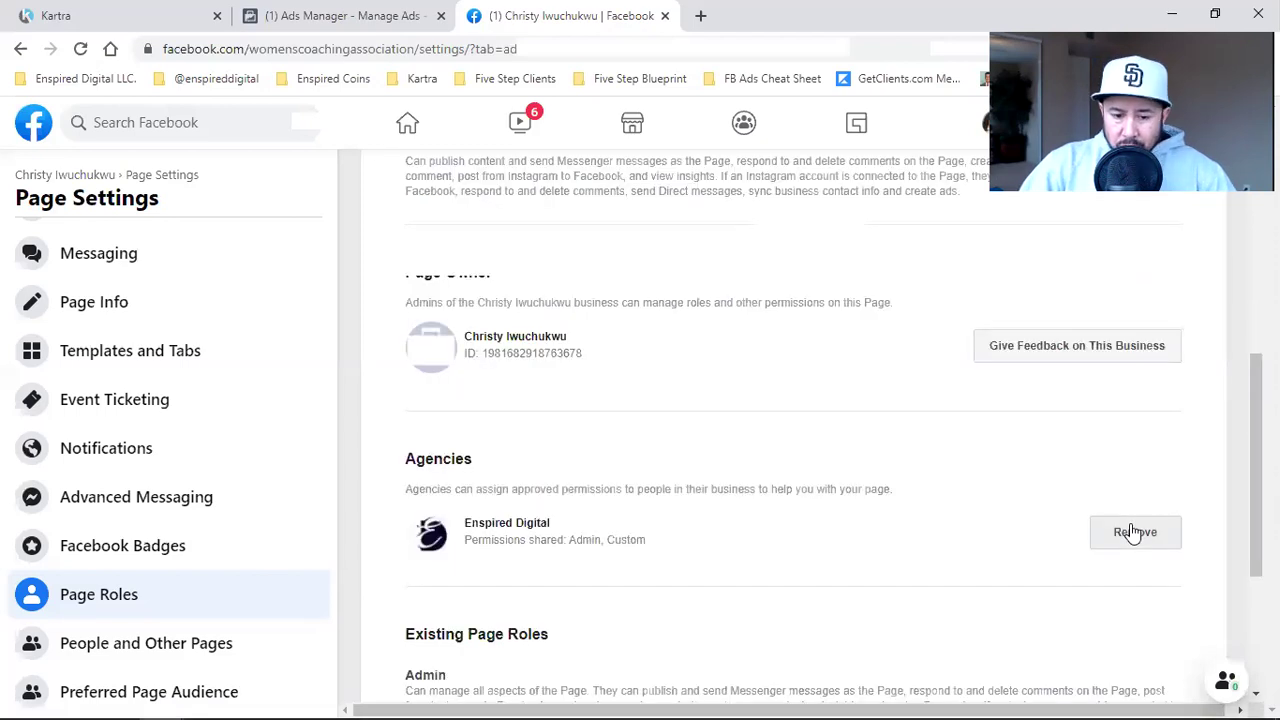
left_click(1135, 532)
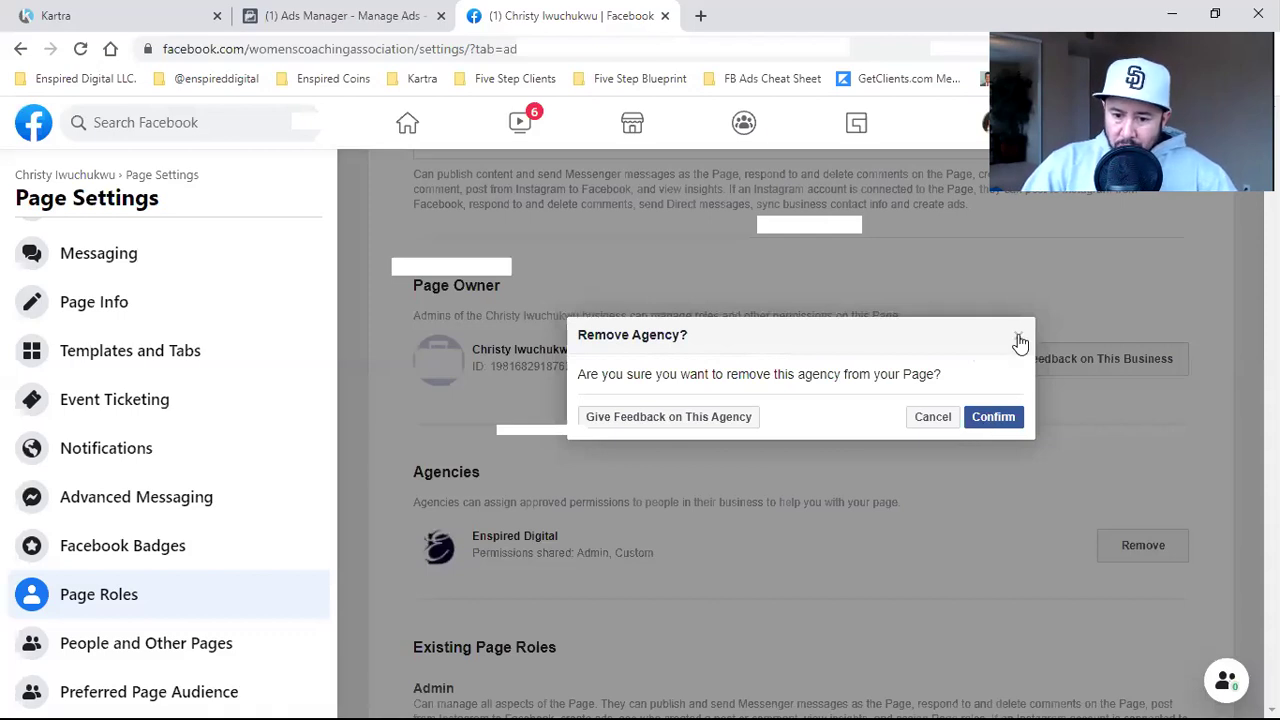
left_click(988, 487)
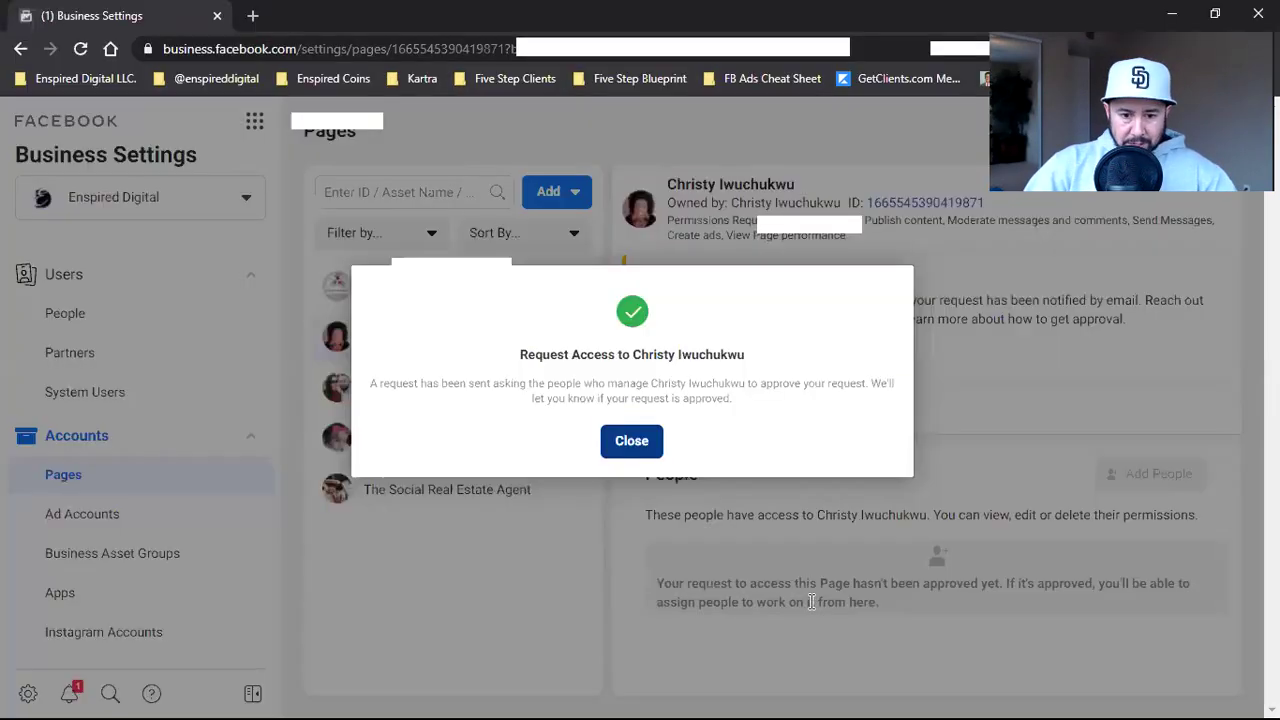
- Reload the agency's Pages list in Business Settings and check the owner and permissions given for the client's page
left_click(82, 50)
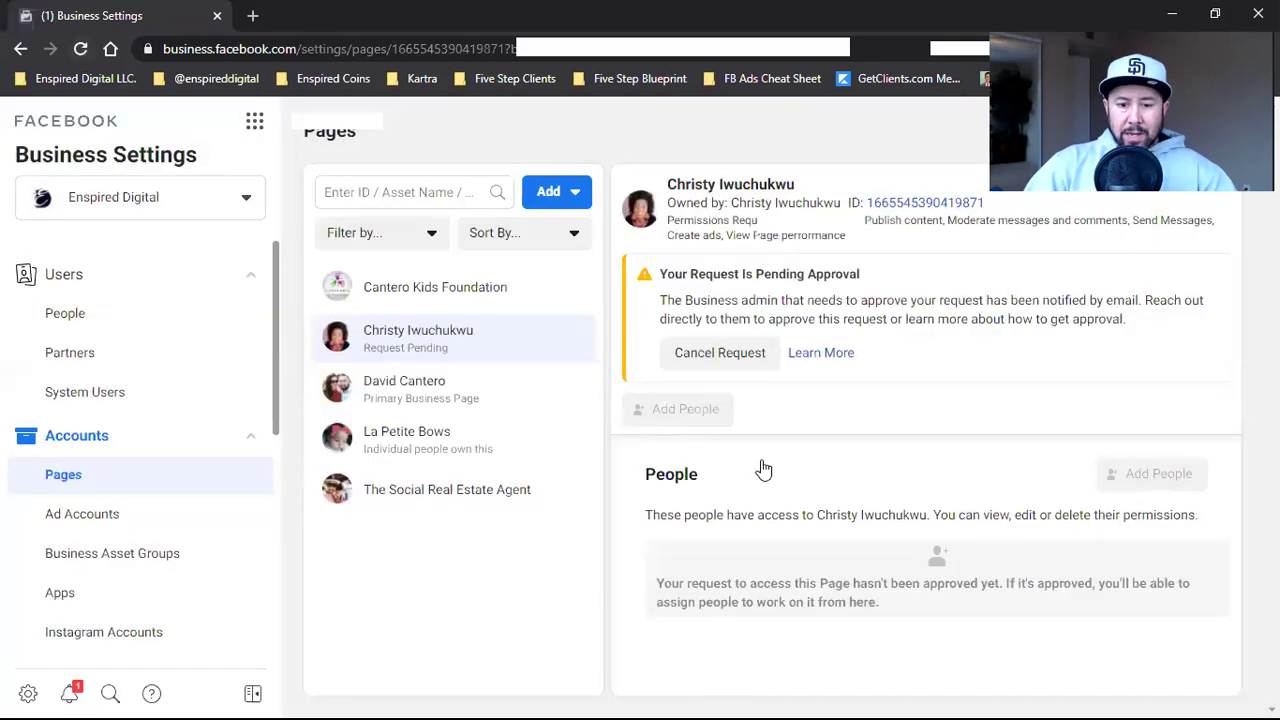
key("F5")
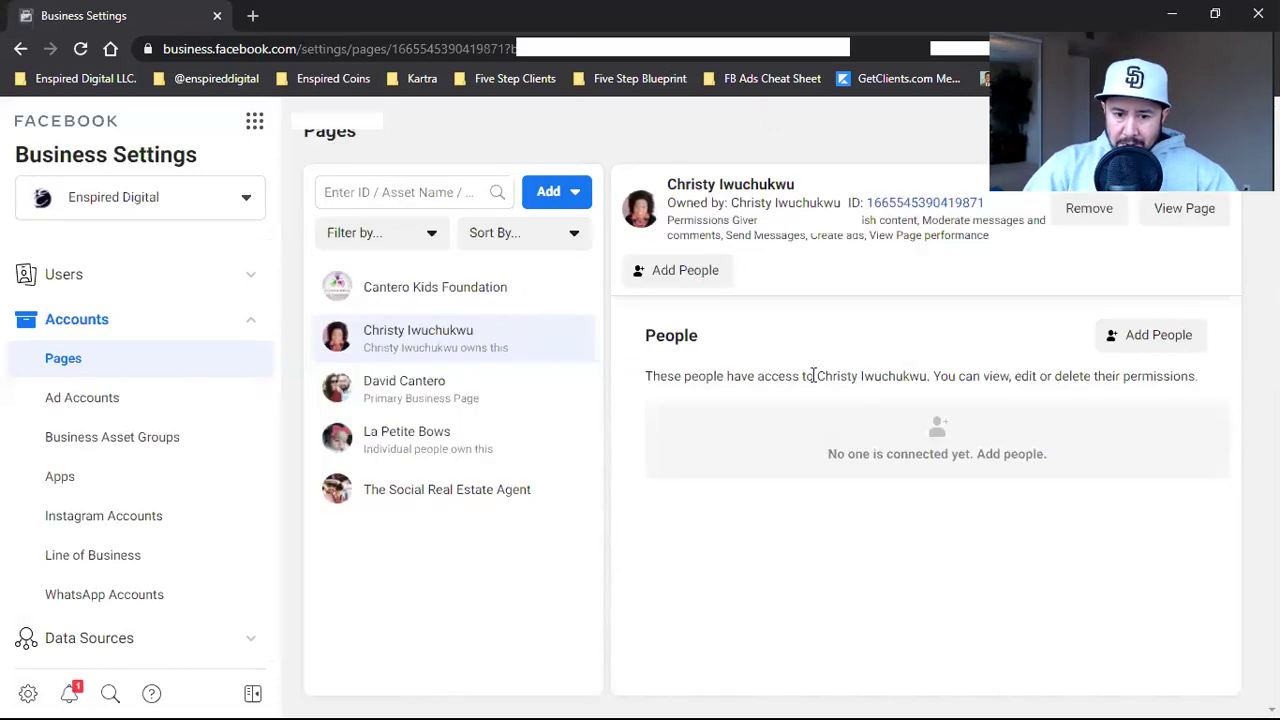
left_click_drag(684, 203, 693, 203)
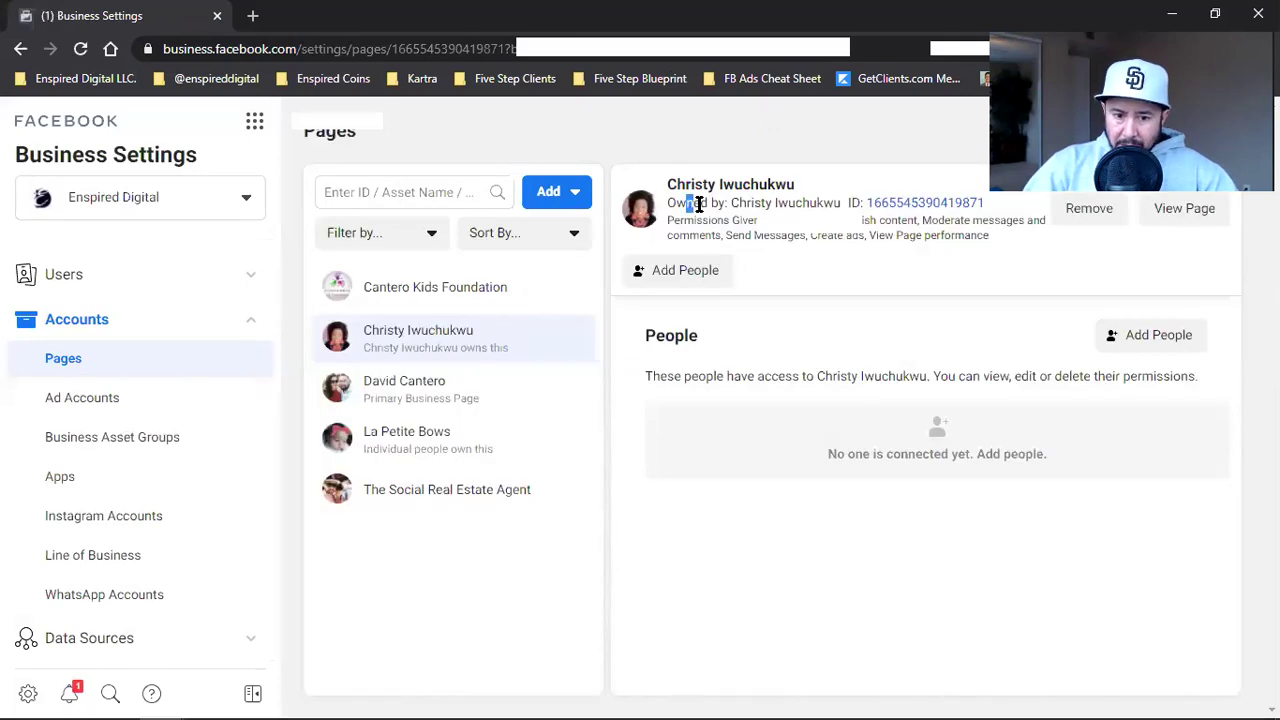
left_click(690, 205)
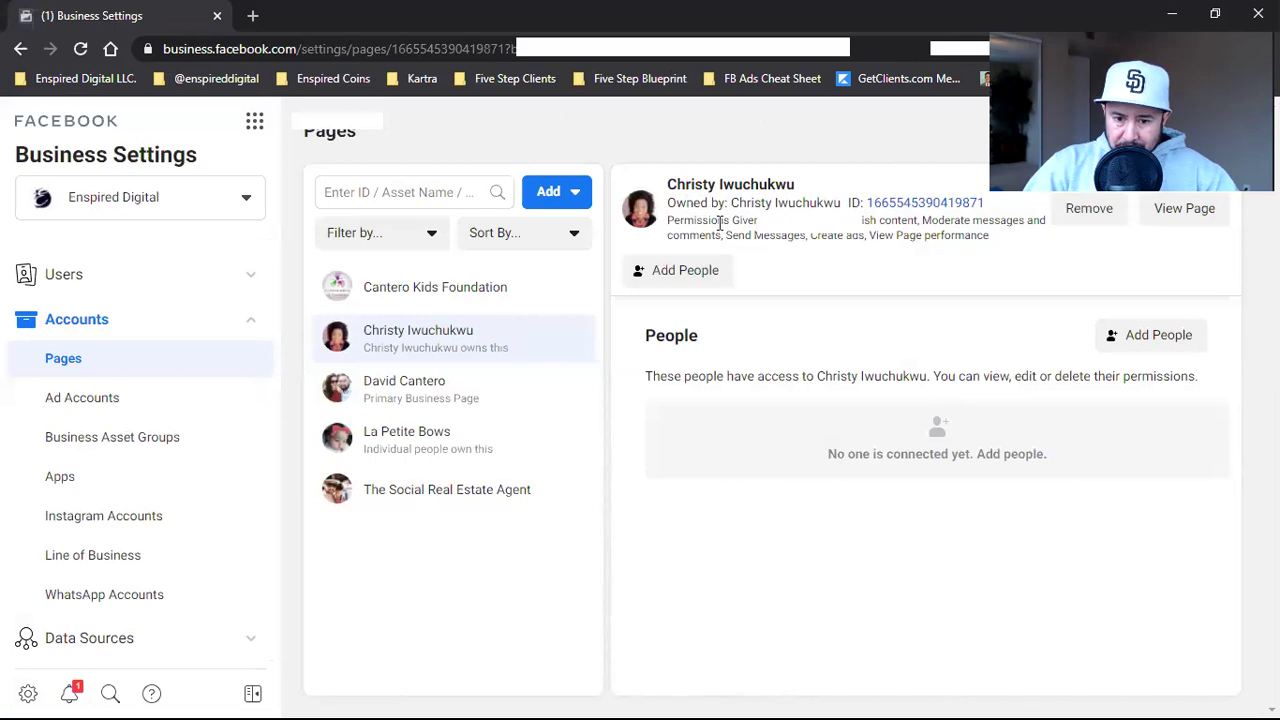
left_click_drag(693, 220, 760, 222)
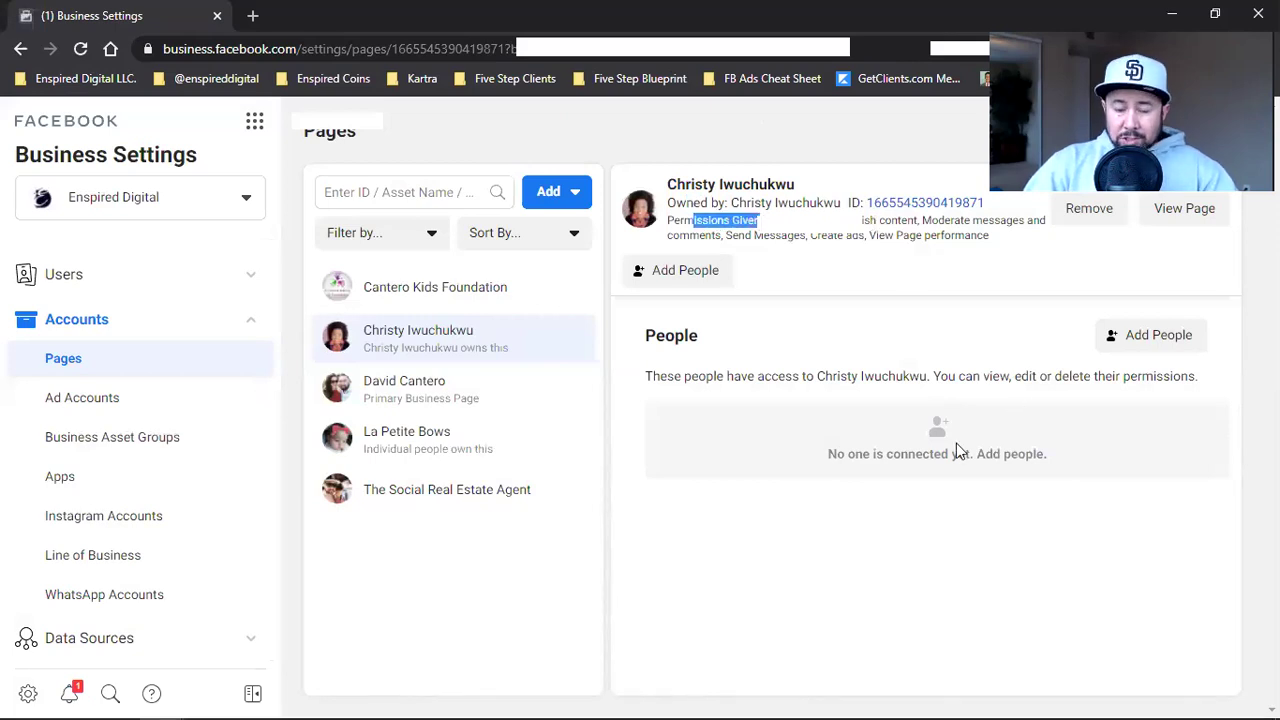
- Add the agency's own user to the client's page with Manage Page access and assign the permissions
left_click(1152, 337)
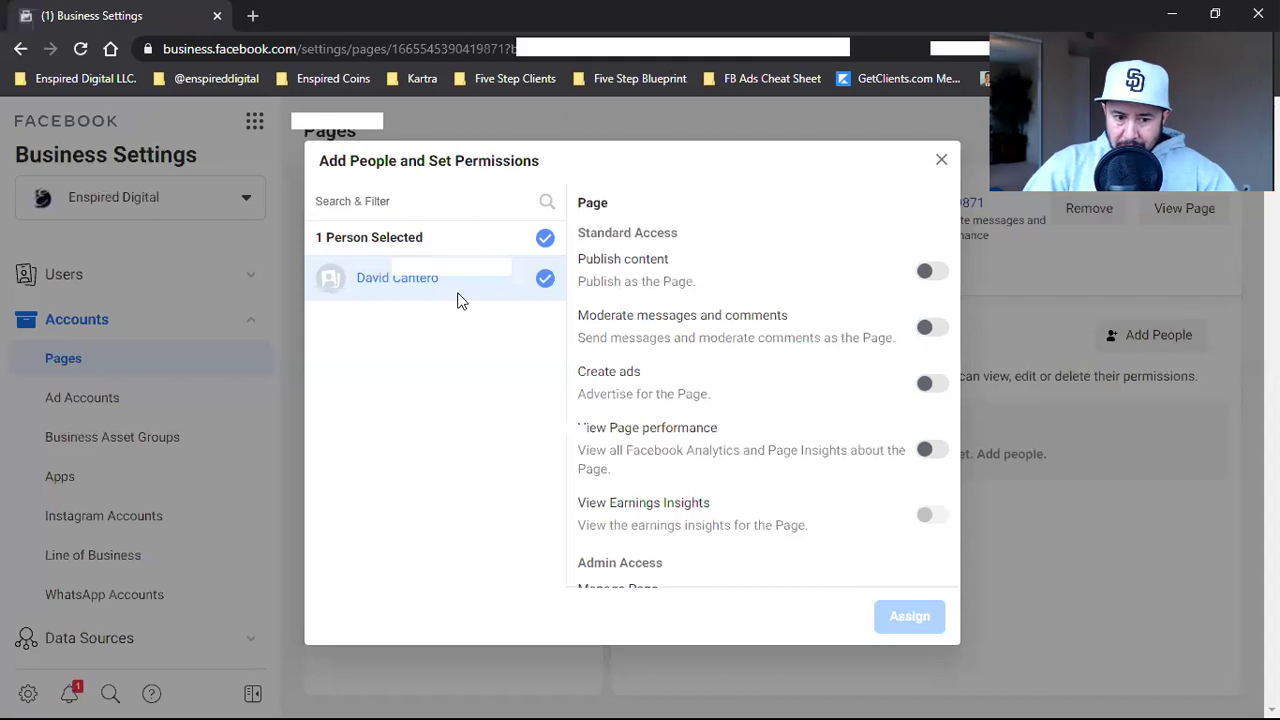
scroll(700, 440, "down", 1)
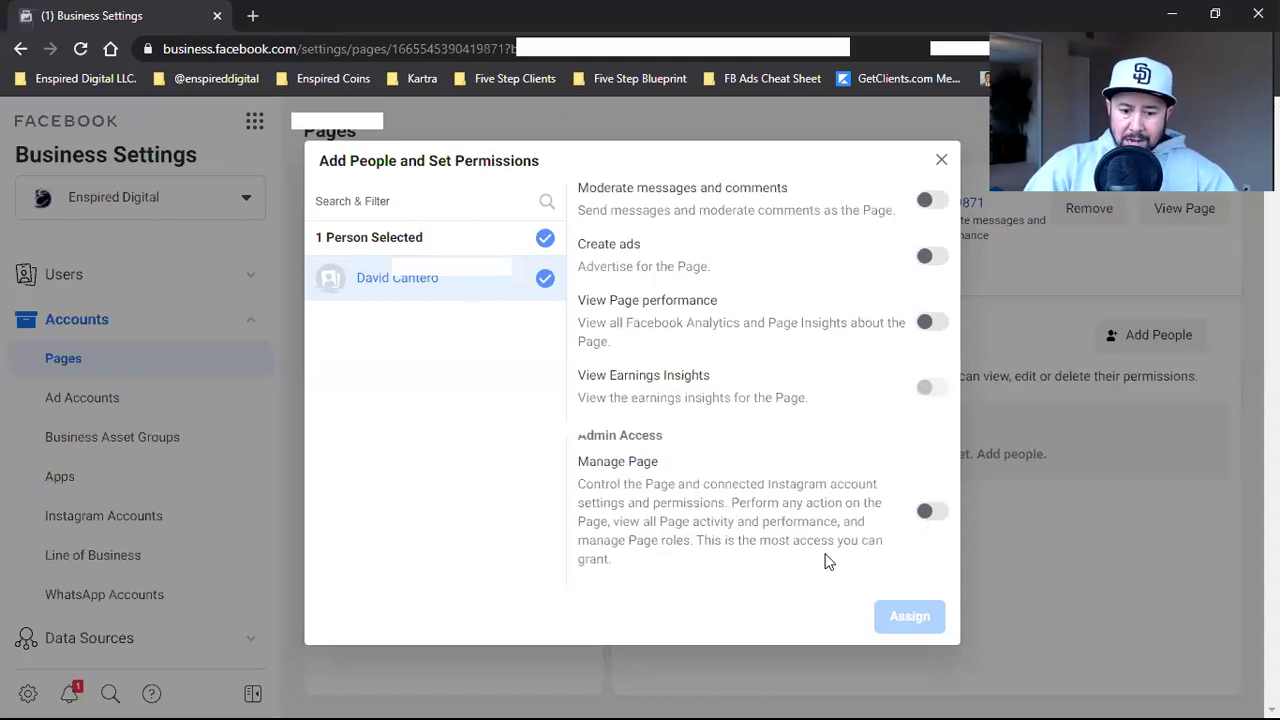
left_click(643, 460)
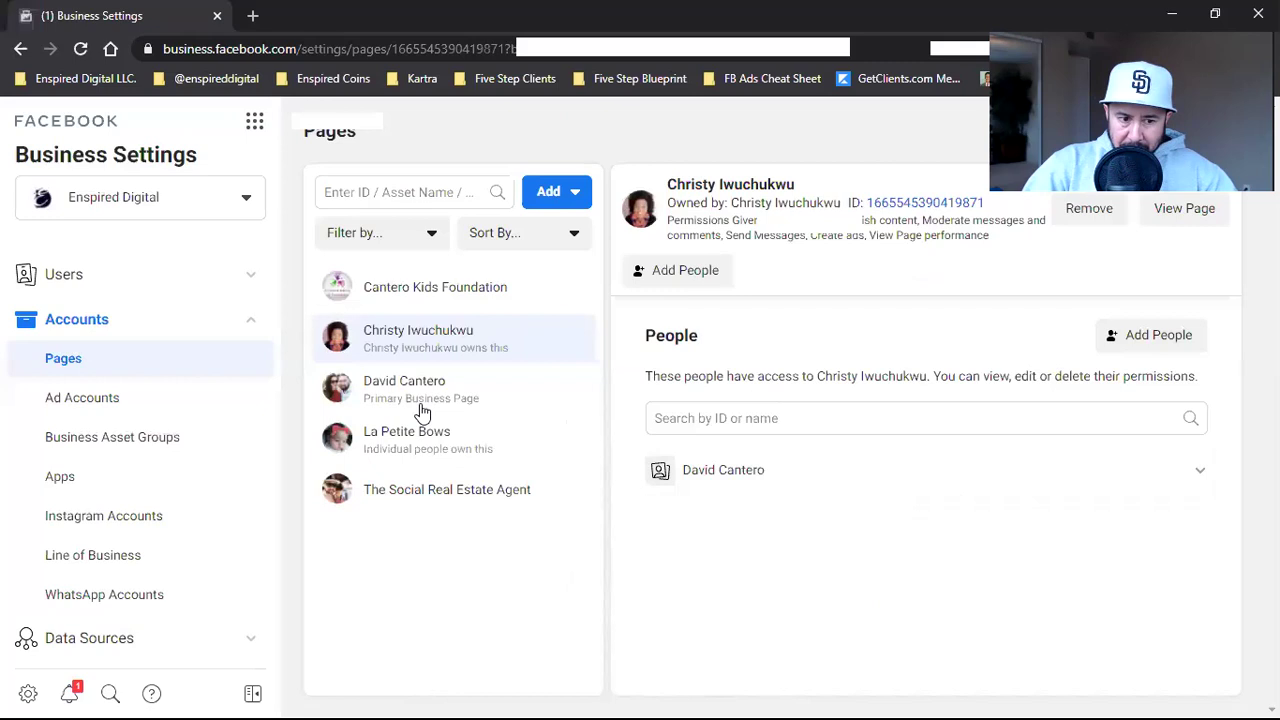
- View the agency's campaigns in Ads Manager and return to Business Settings
left_click(255, 121)
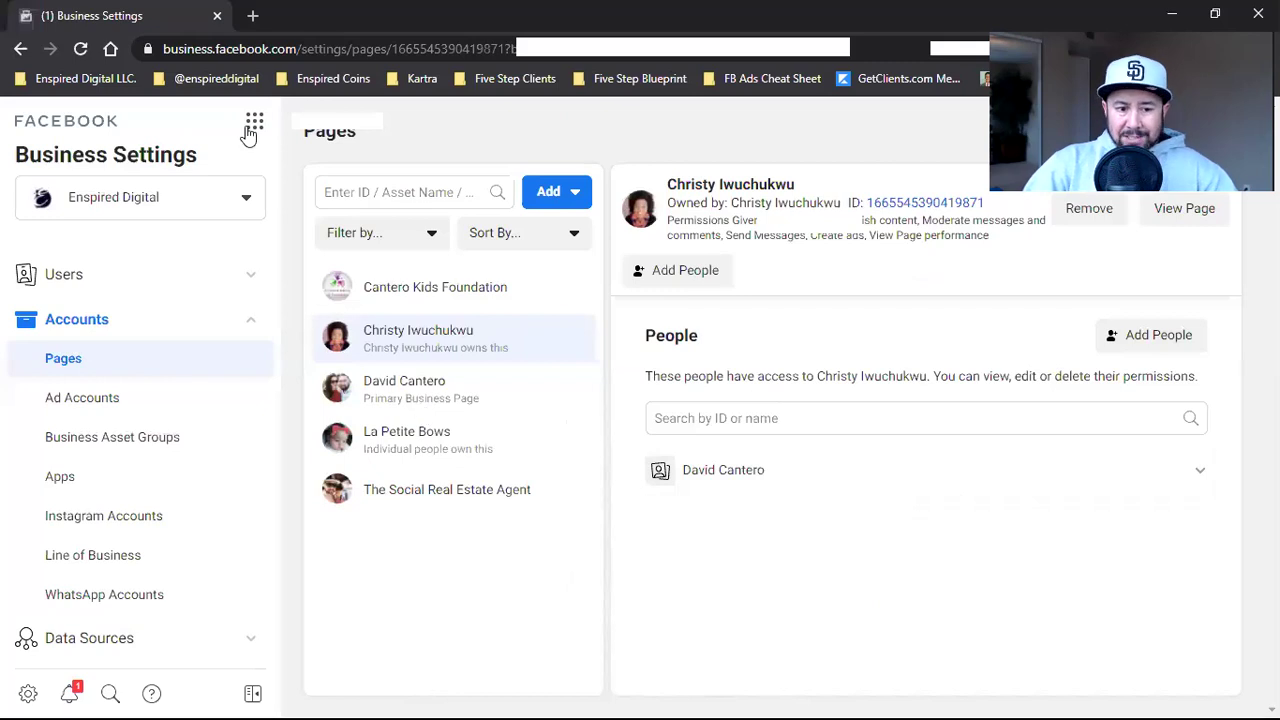
left_click(492, 190)
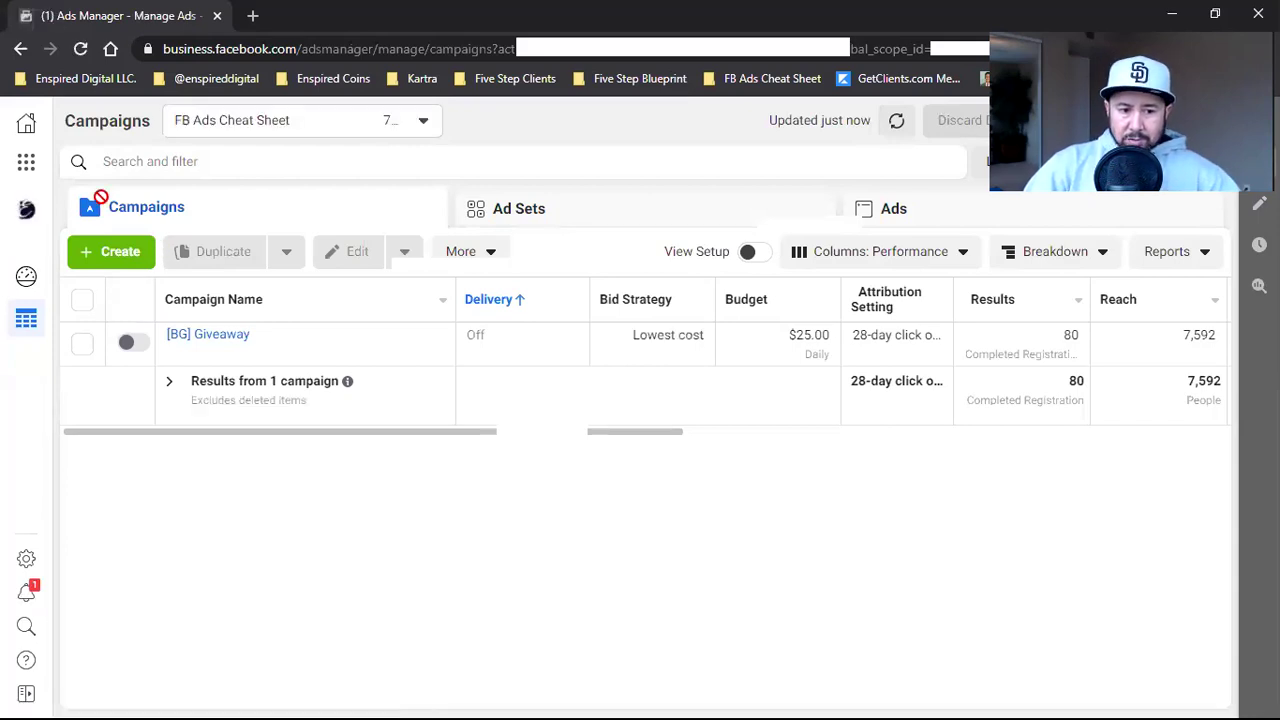
left_click(18, 163)
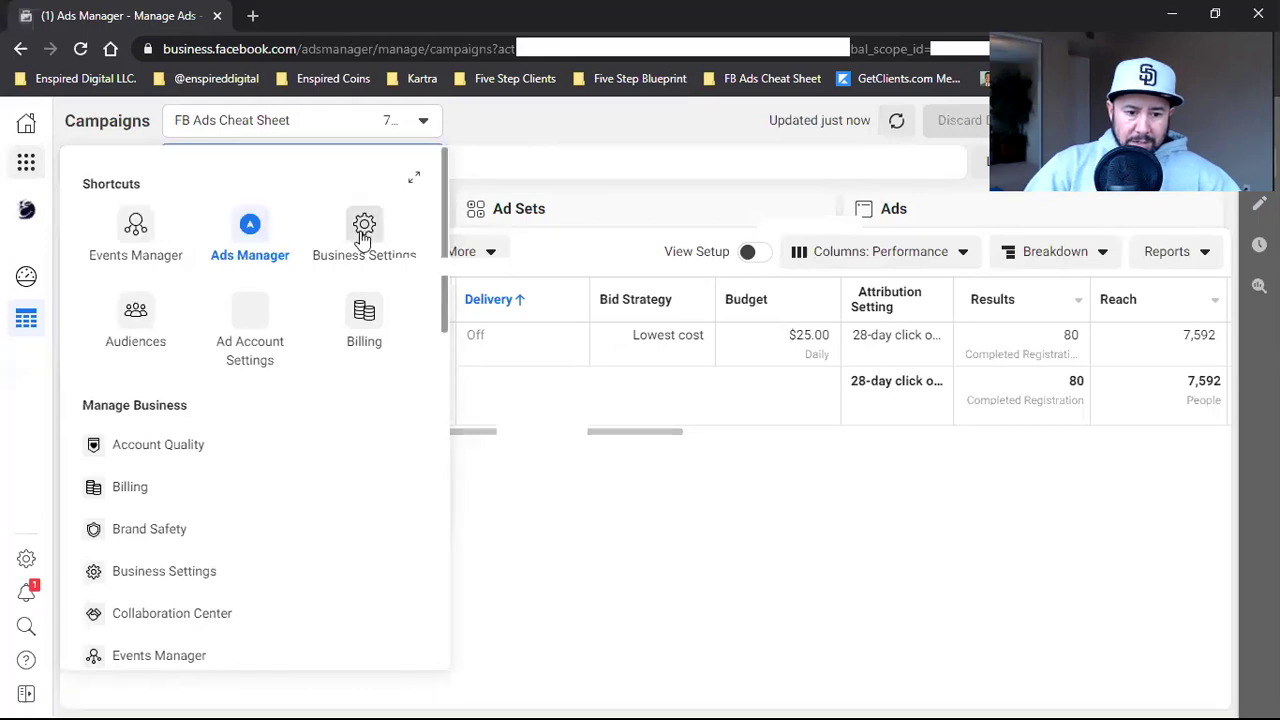
left_click(362, 235)
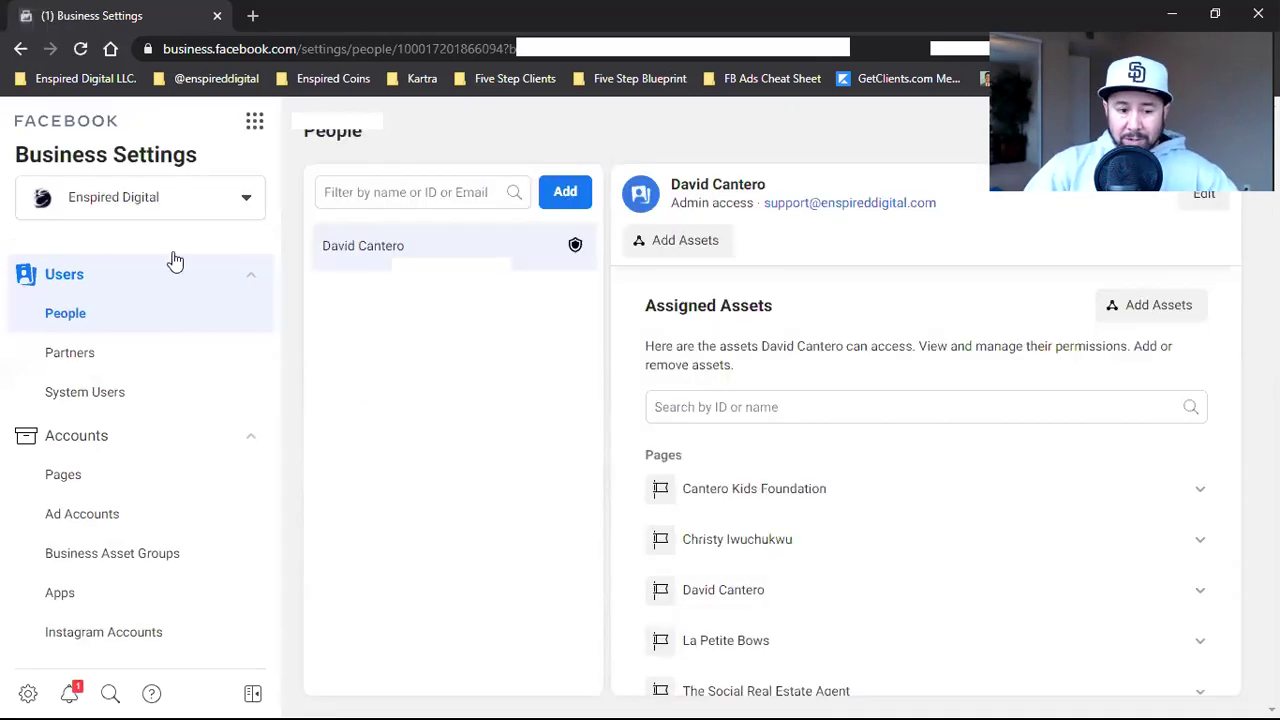
- Remove the client's page from the agency's Pages in Business Settings and confirm the removal
left_click(87, 488)
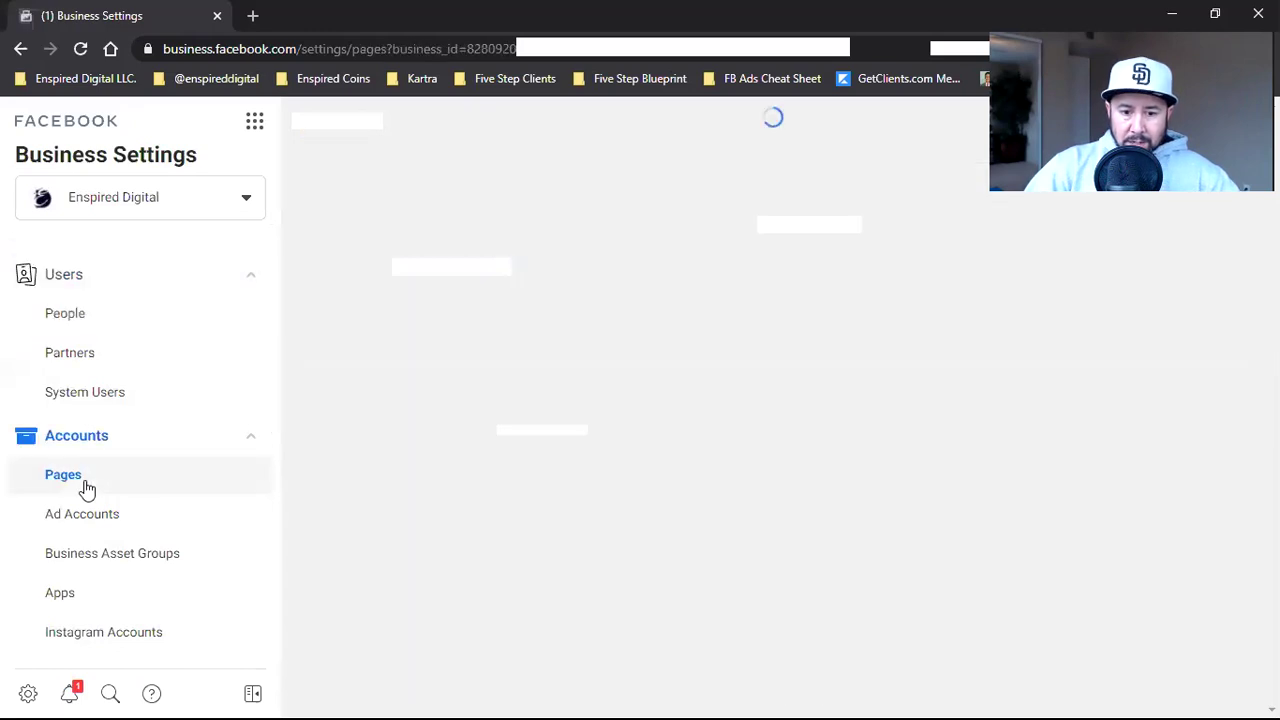
left_click(520, 358)
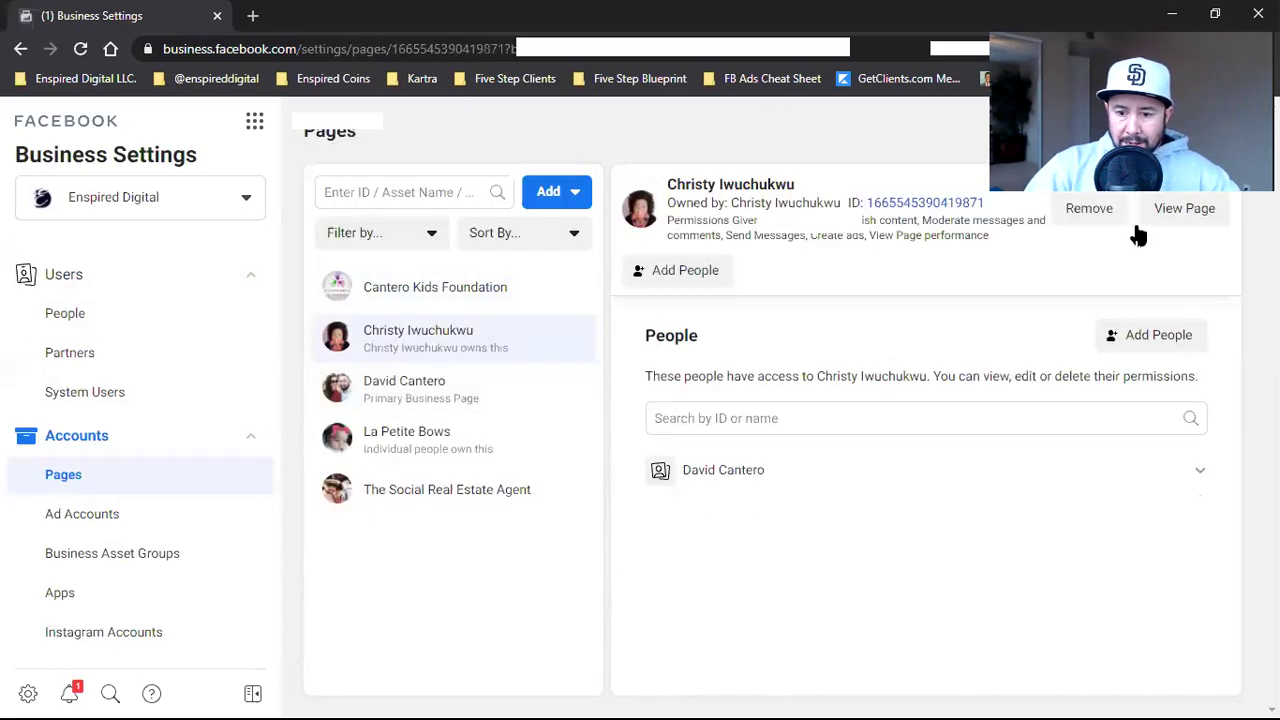
left_click(1088, 210)
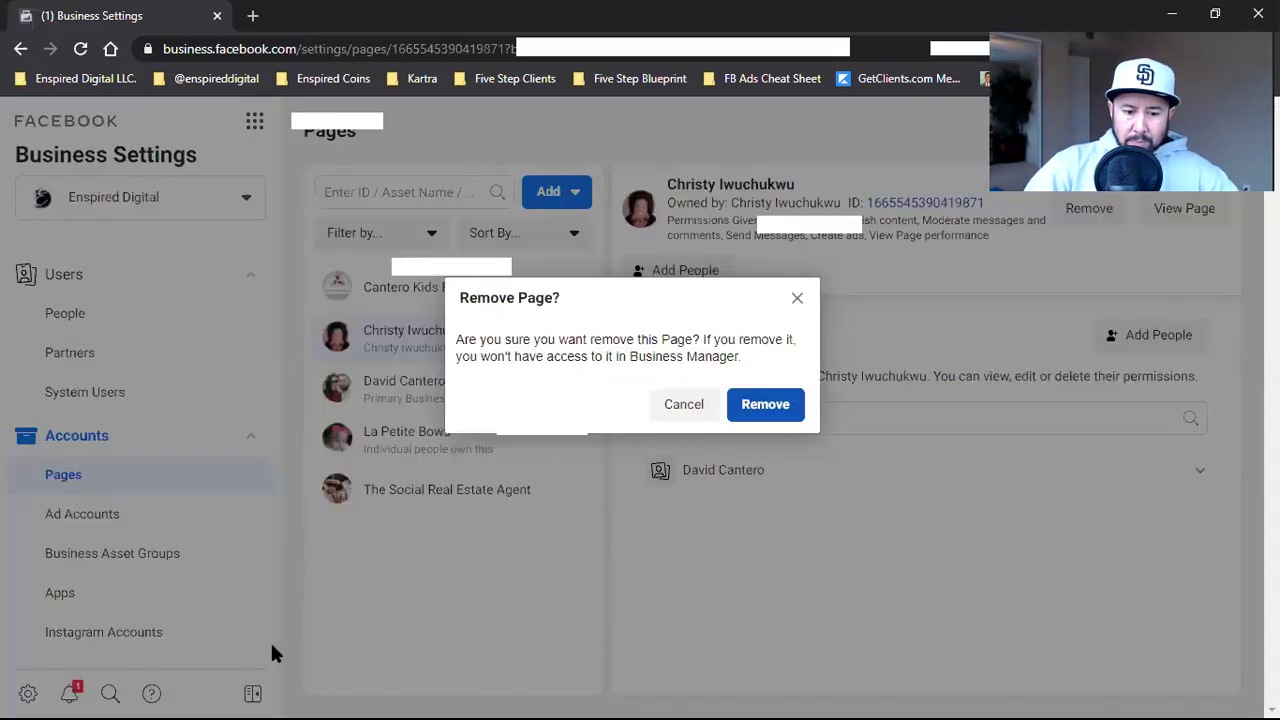
key("Return")
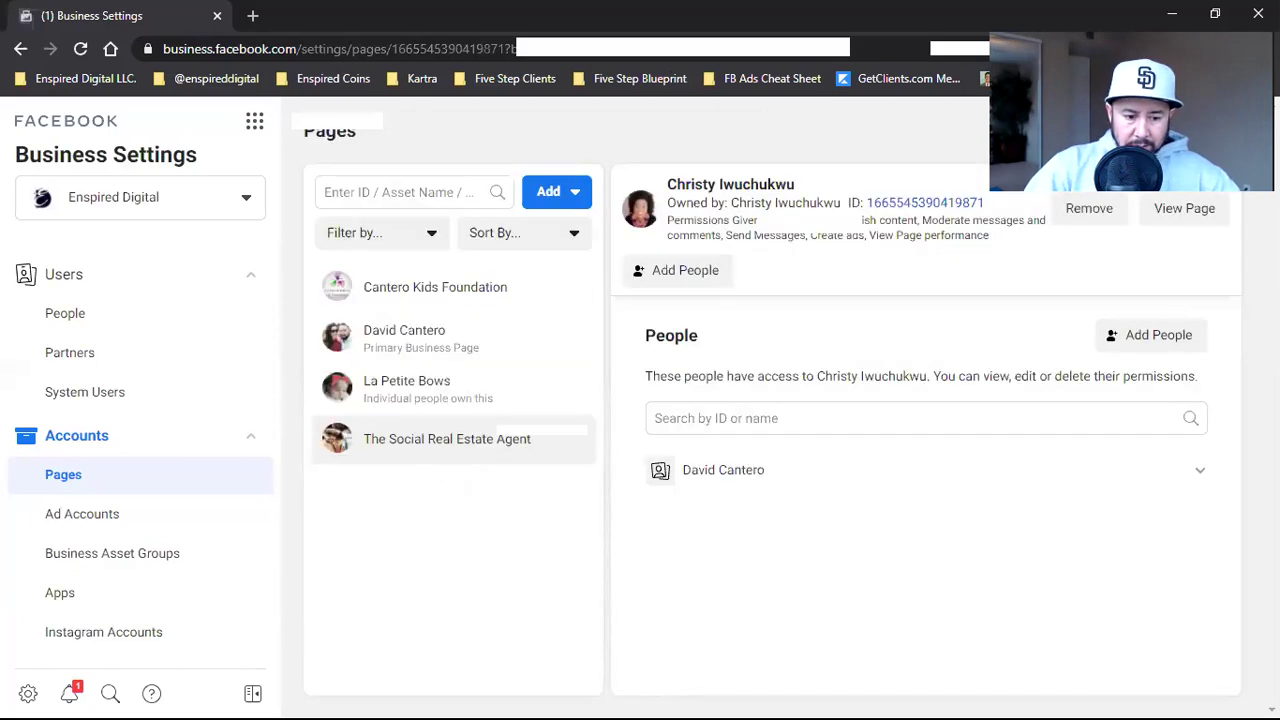
- Switch to the client's browser window, reload the page settings, and check Page Roles for the agency's access
key("alt+Tab")
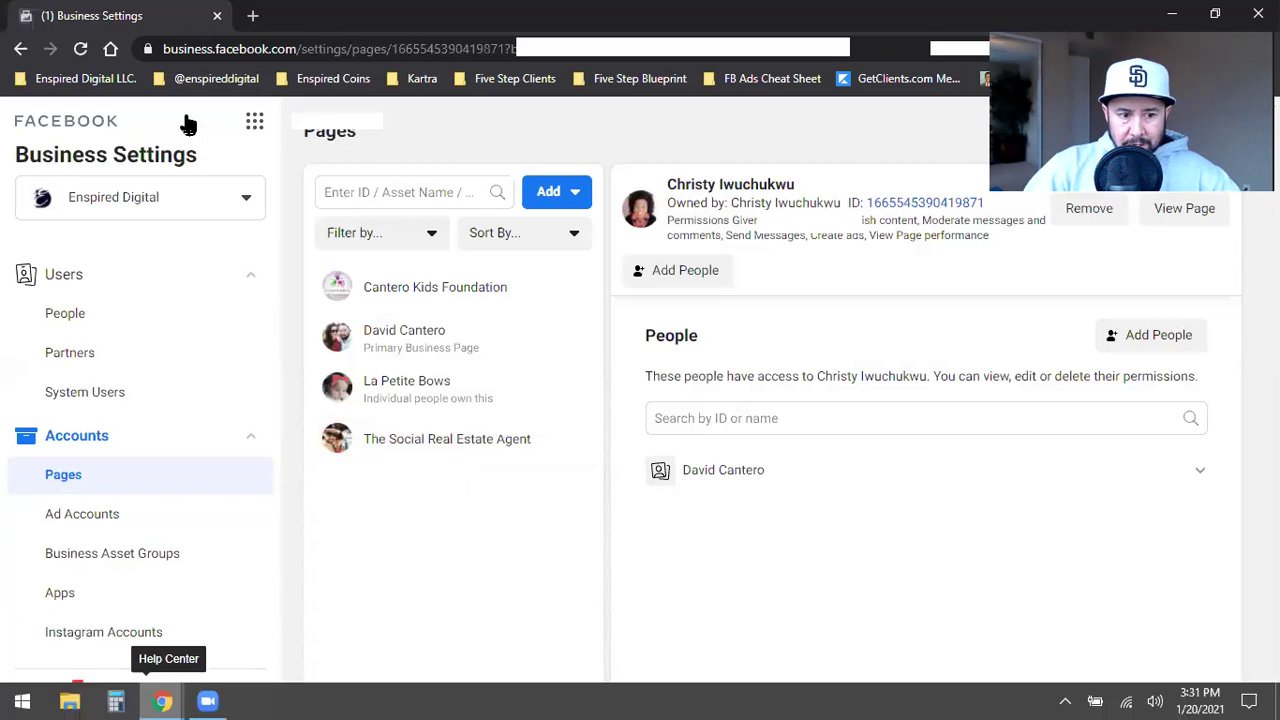
left_click(83, 50)
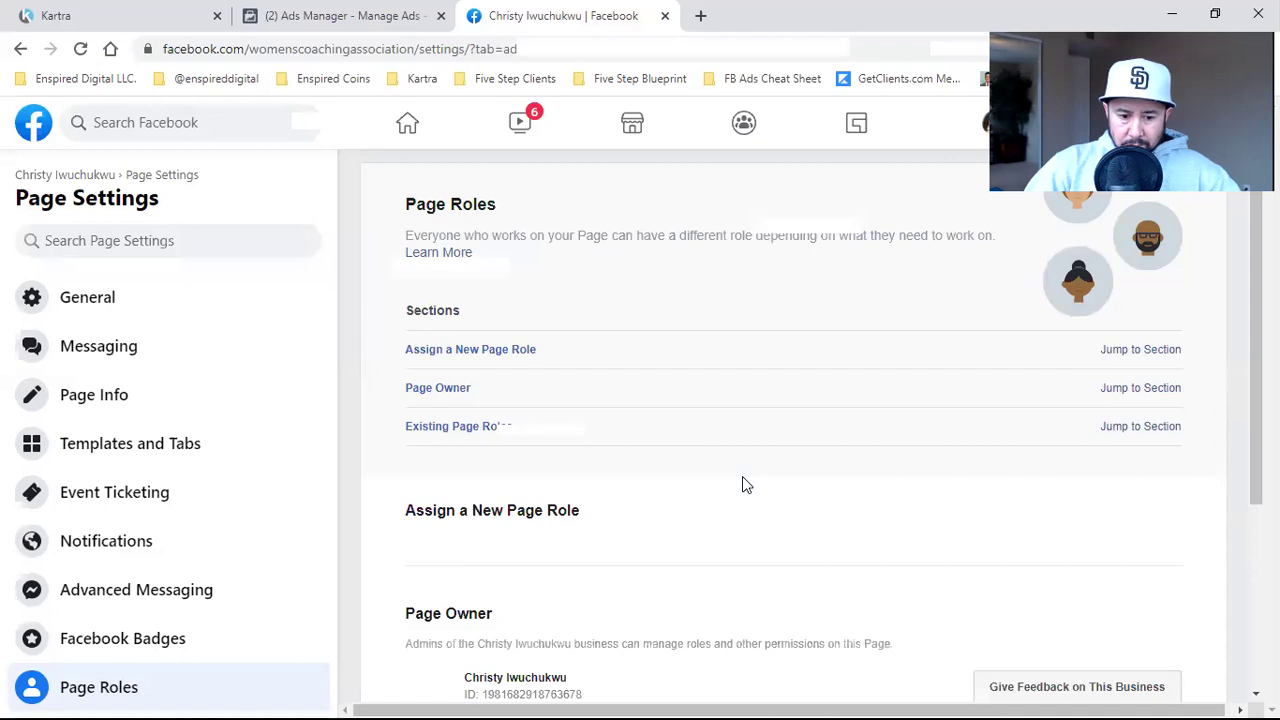
scroll(742, 482, "down", 4)
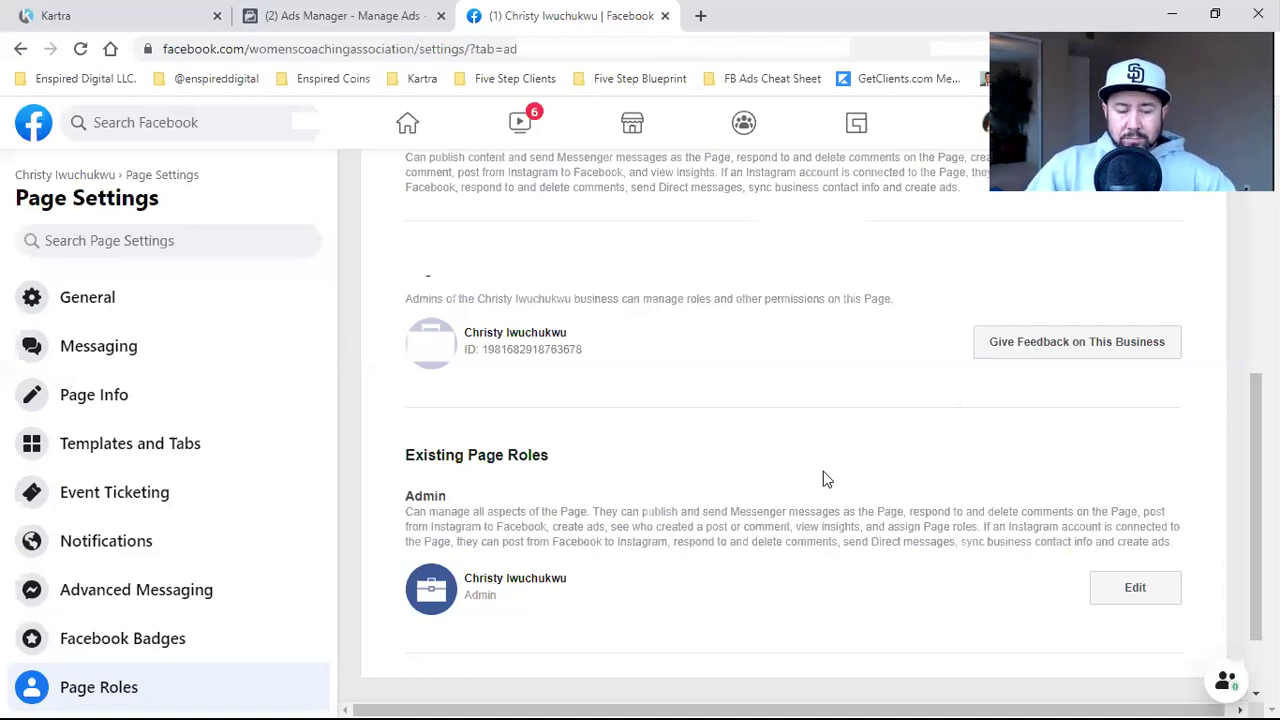
scroll(853, 438, "up", 4)
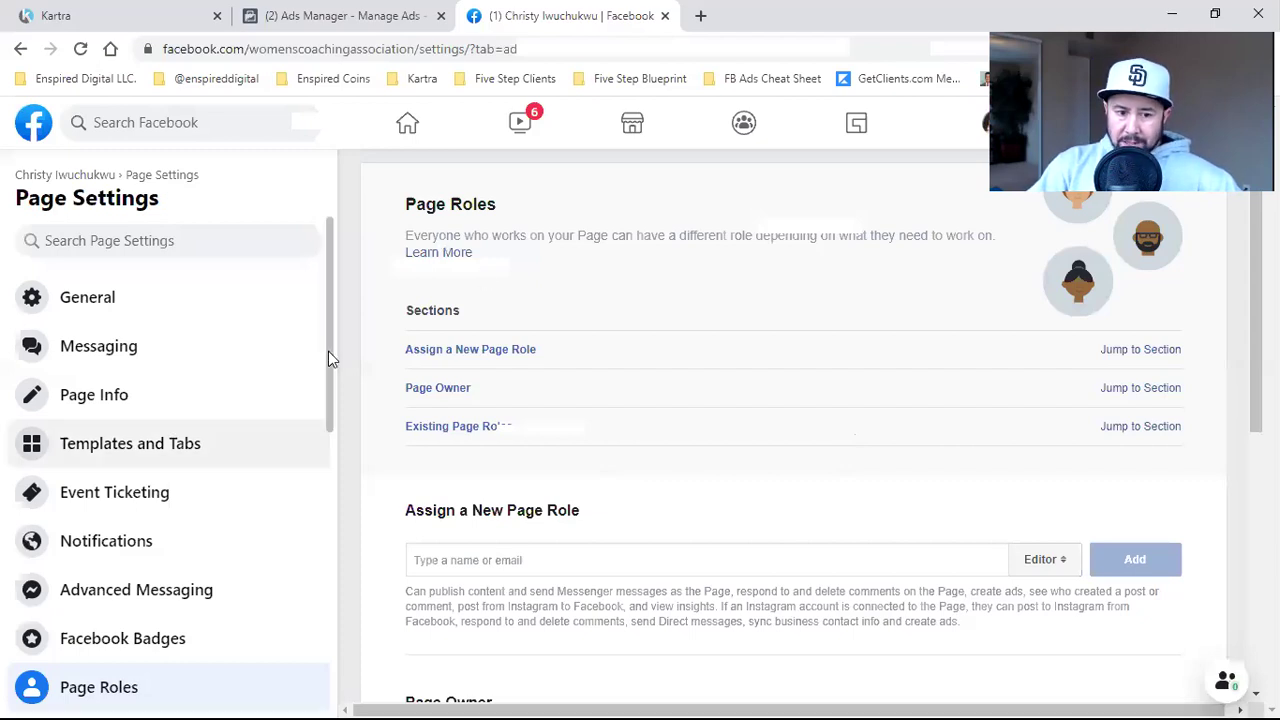
- Open Business Manager from the client's Facebook home page
left_click(412, 128)
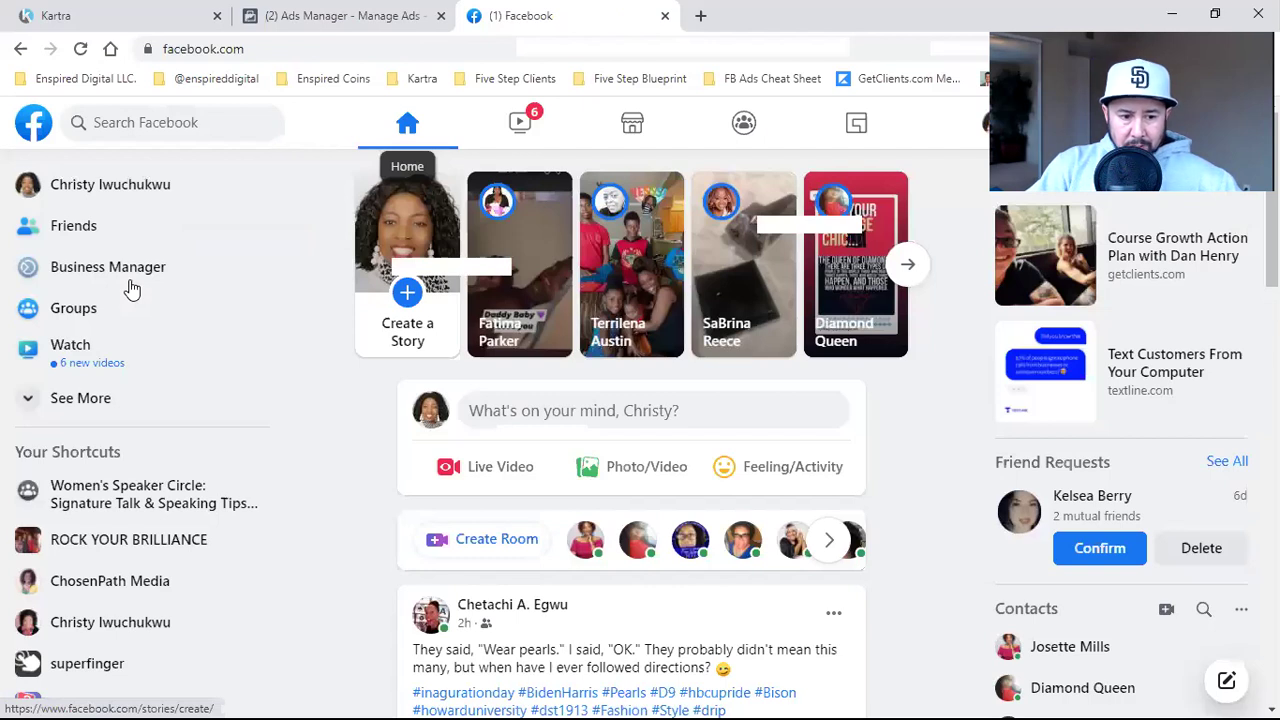
left_click(116, 267)
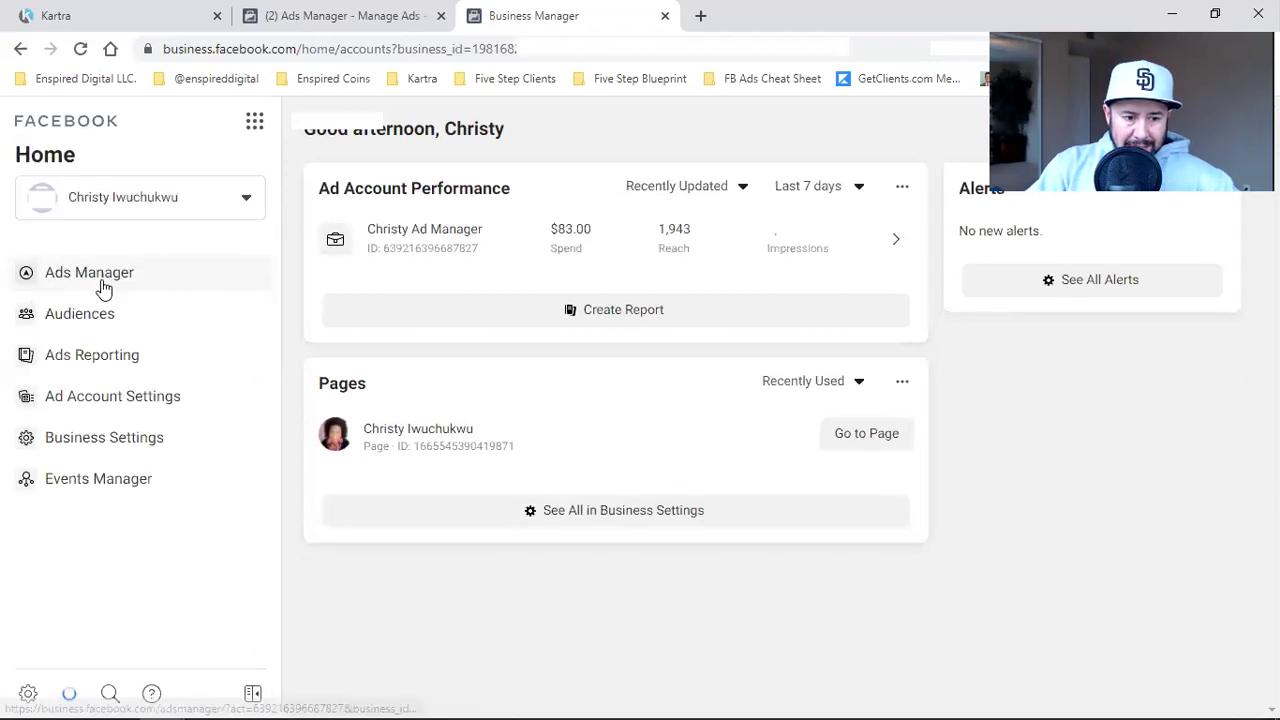
- View the client's campaigns in Ads Manager and open the client's Ad Accounts in Business Settings
left_click(103, 283)
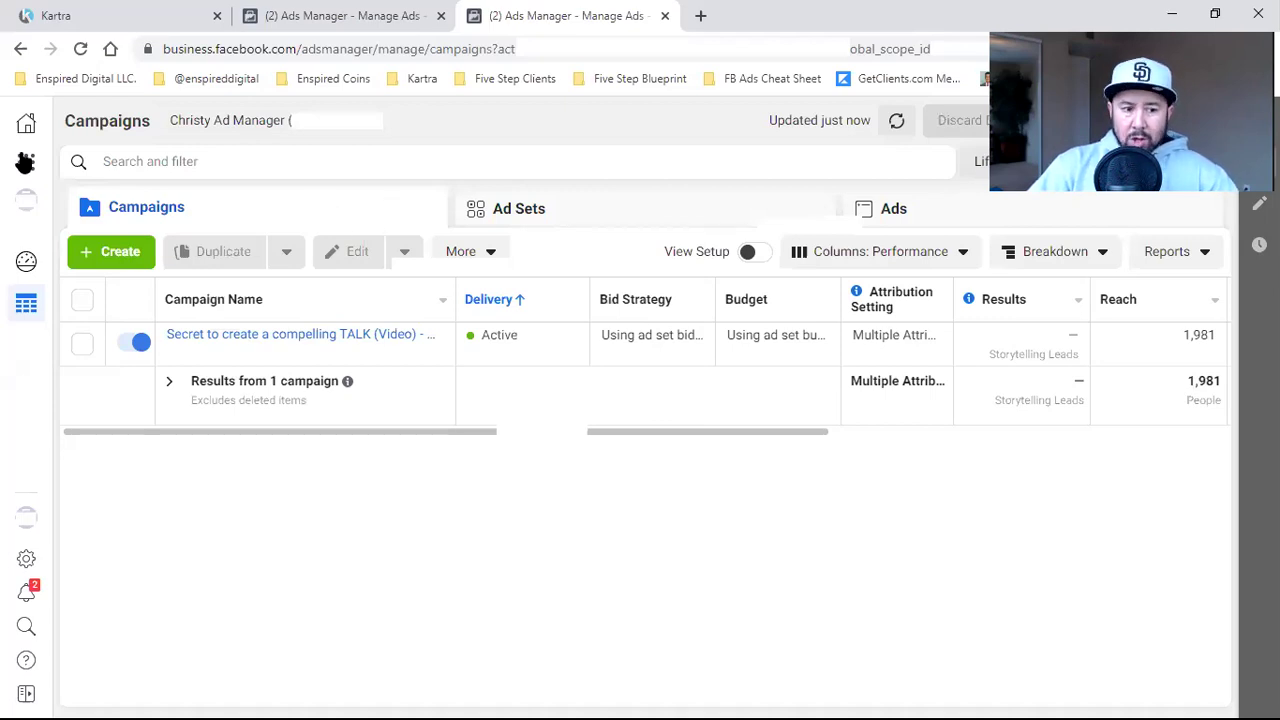
left_click(26, 162)
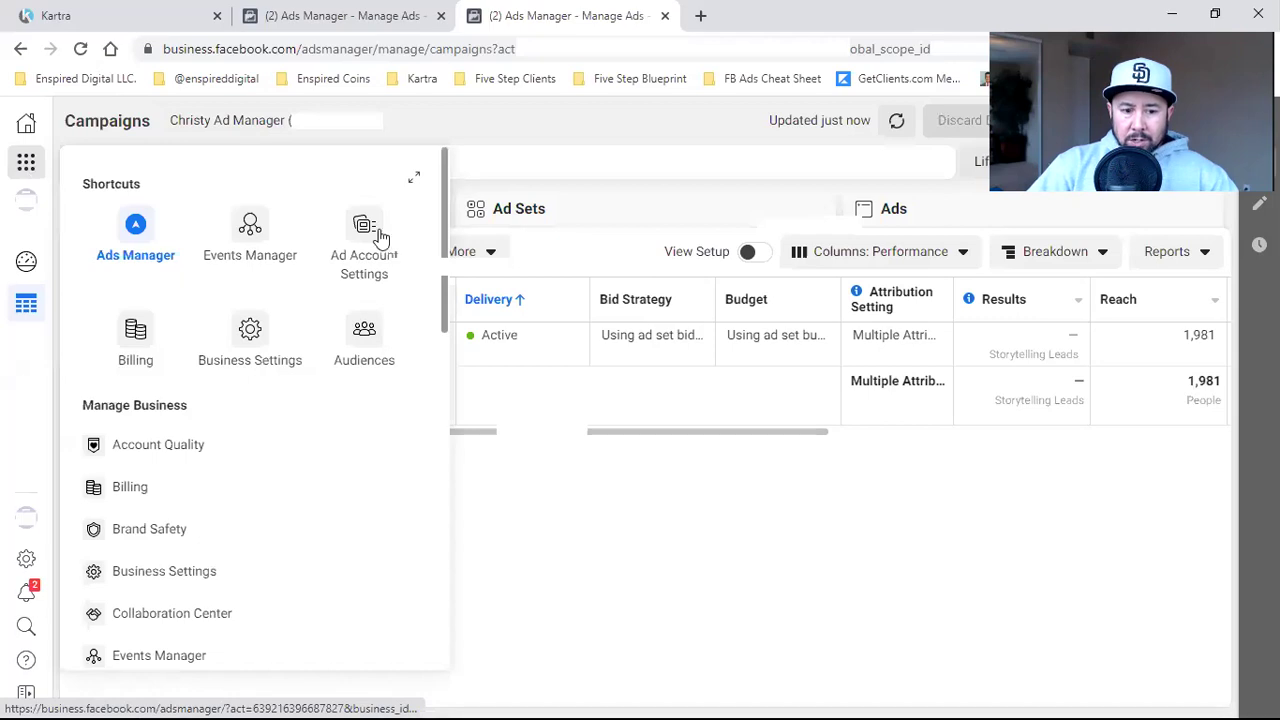
left_click(250, 338)
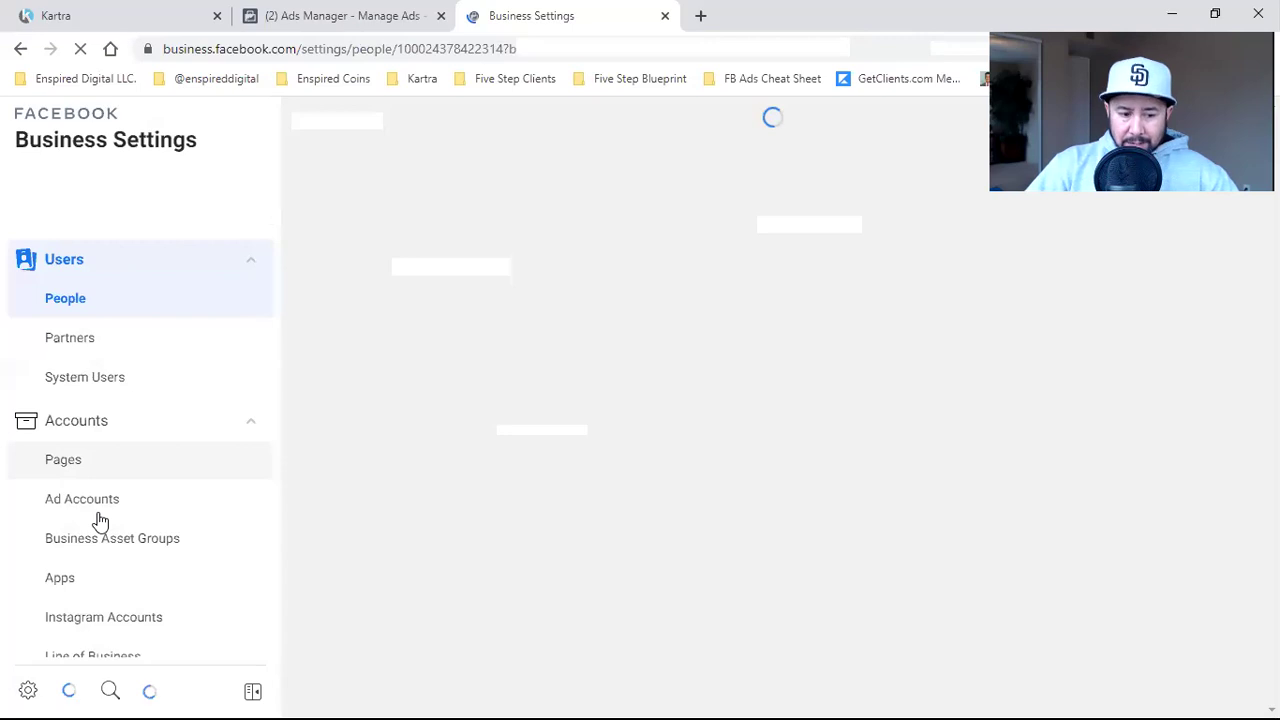
left_click(100, 520)
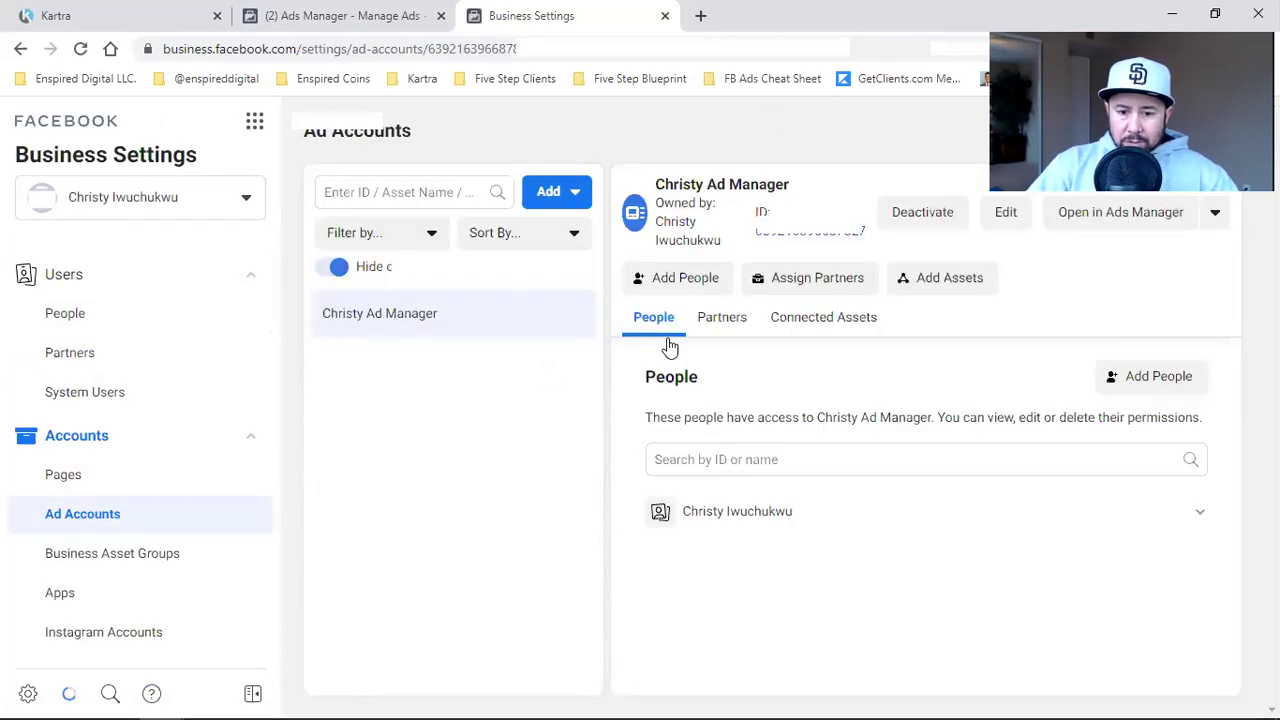
- Start assigning a partner to the client's ad account, choosing to share it by business ID
left_click(826, 287)
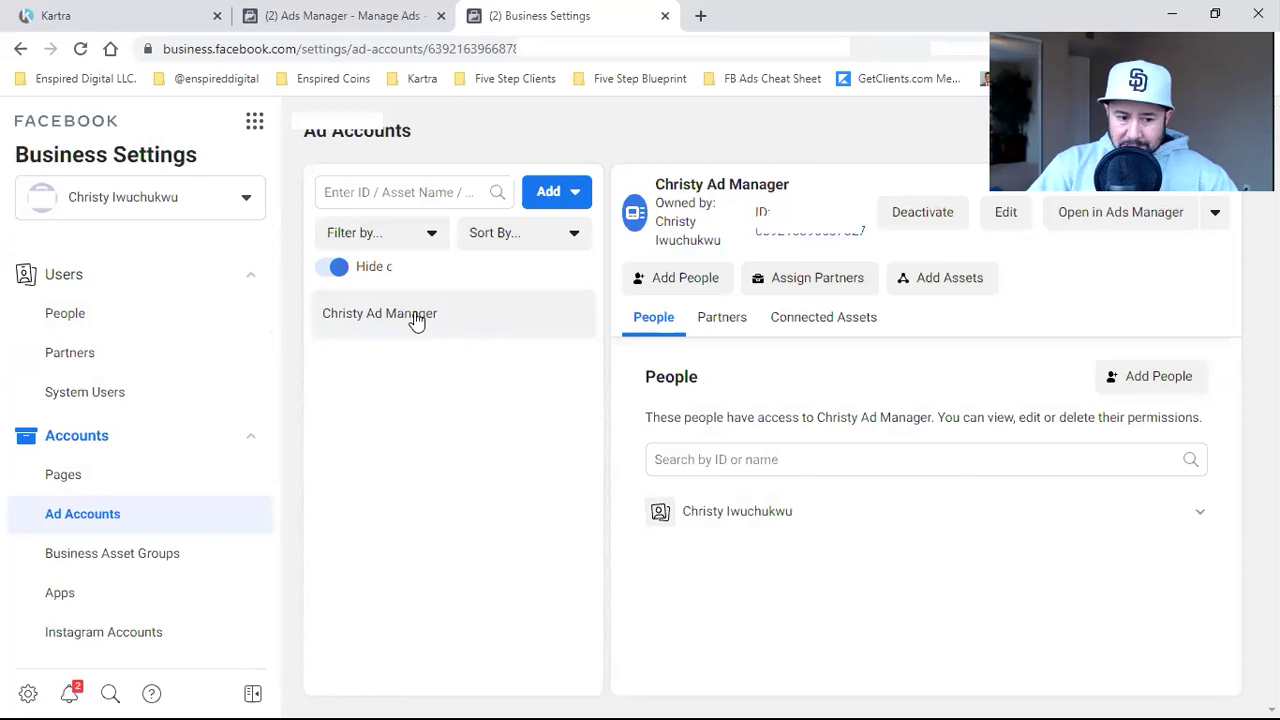
left_click(826, 282)
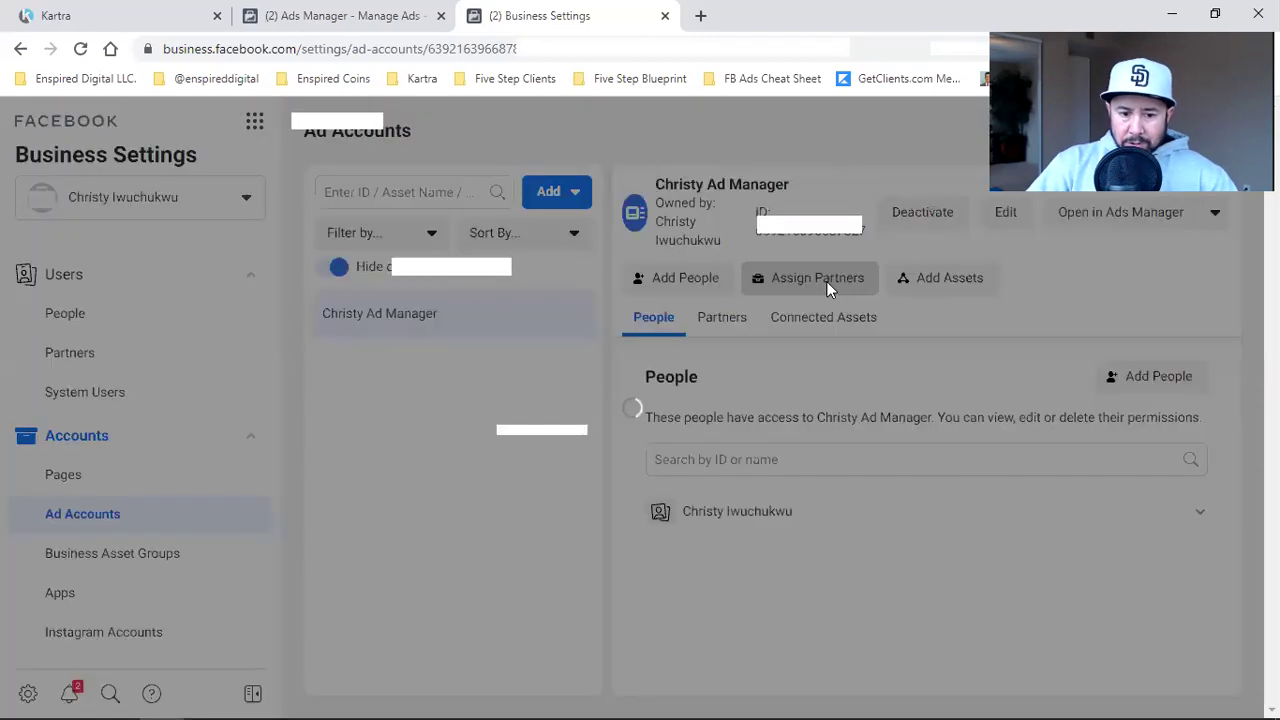
left_click(508, 357)
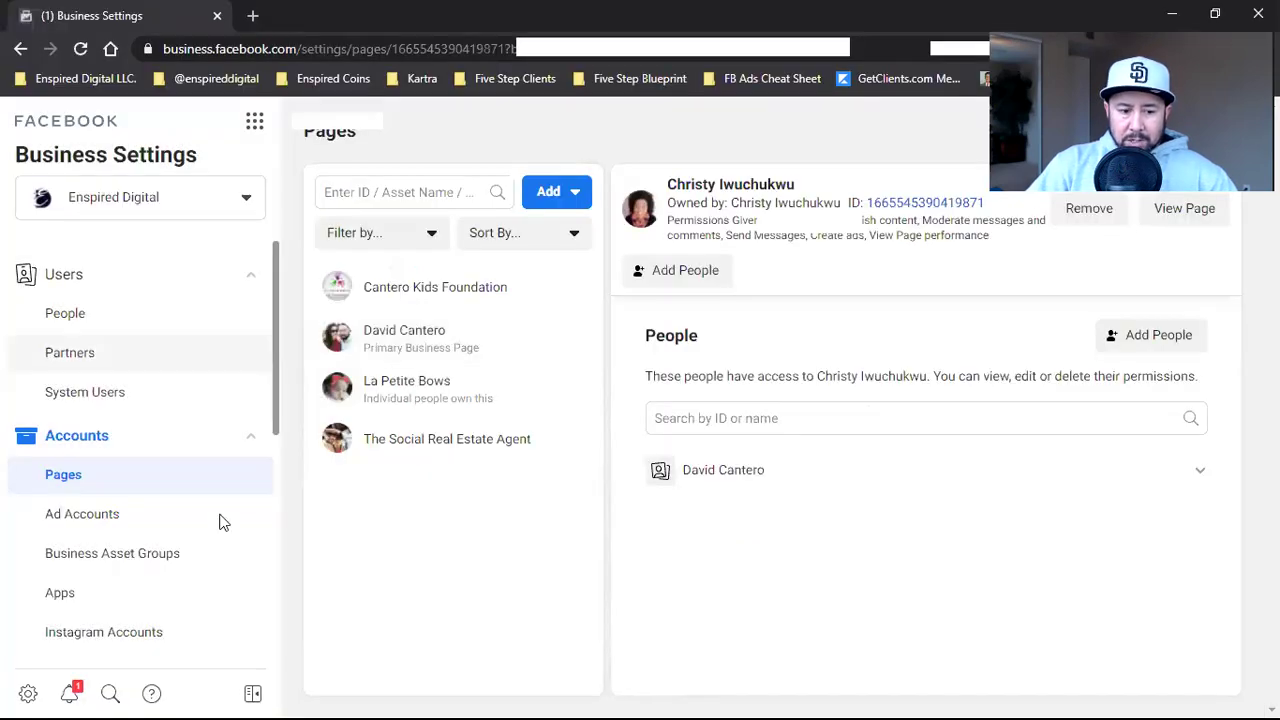
- Switch to the agency's browser window, start an ad account access request, and copy Enspired Digital's business ID
left_click(82, 514)
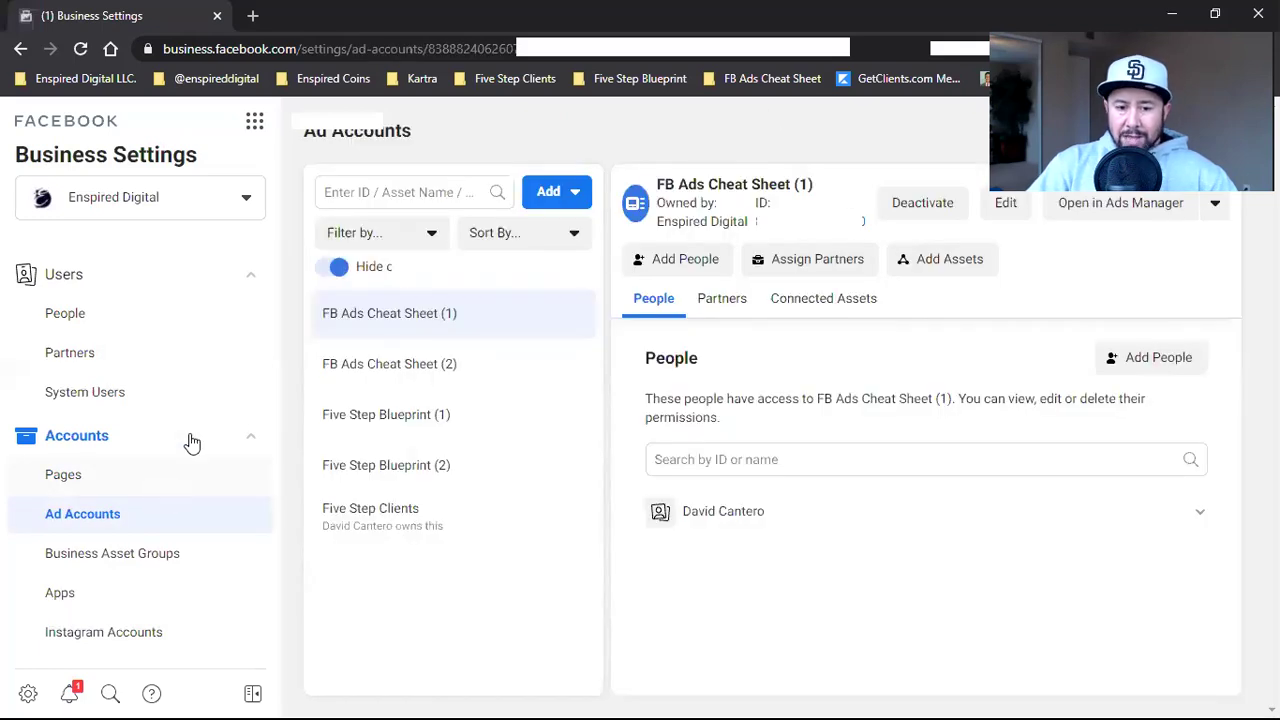
left_click(547, 196)
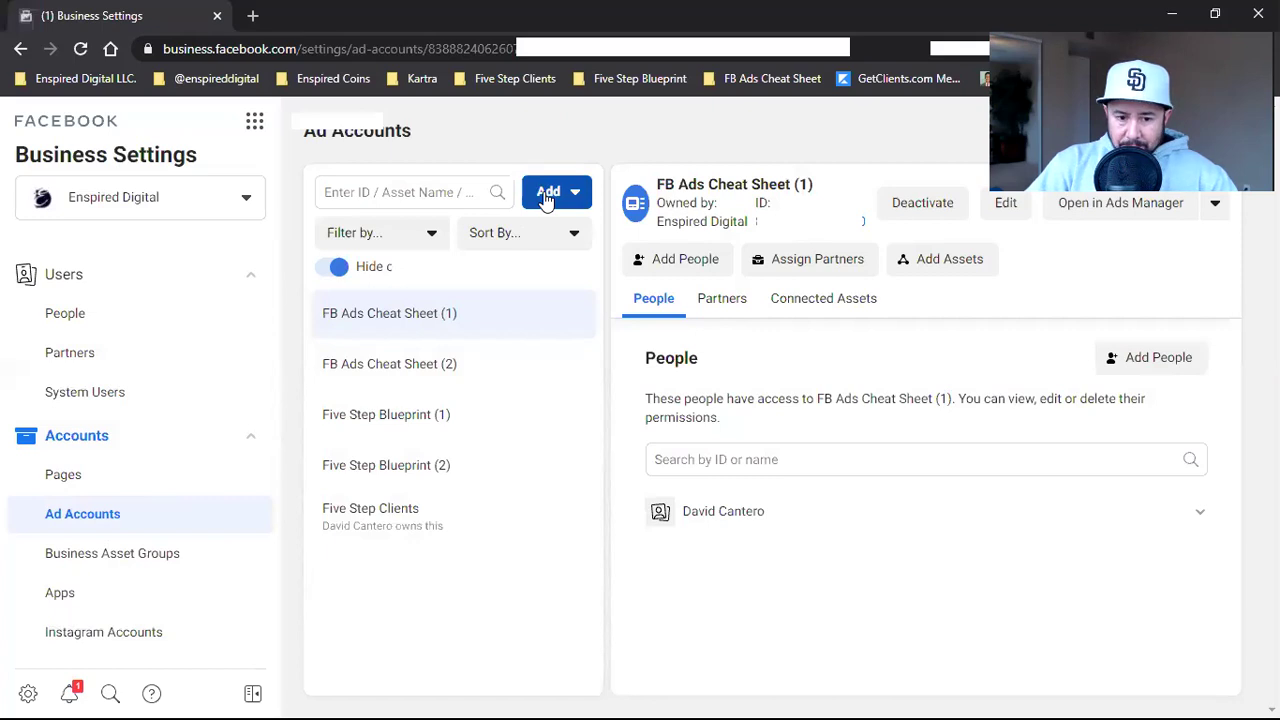
left_click(718, 347)
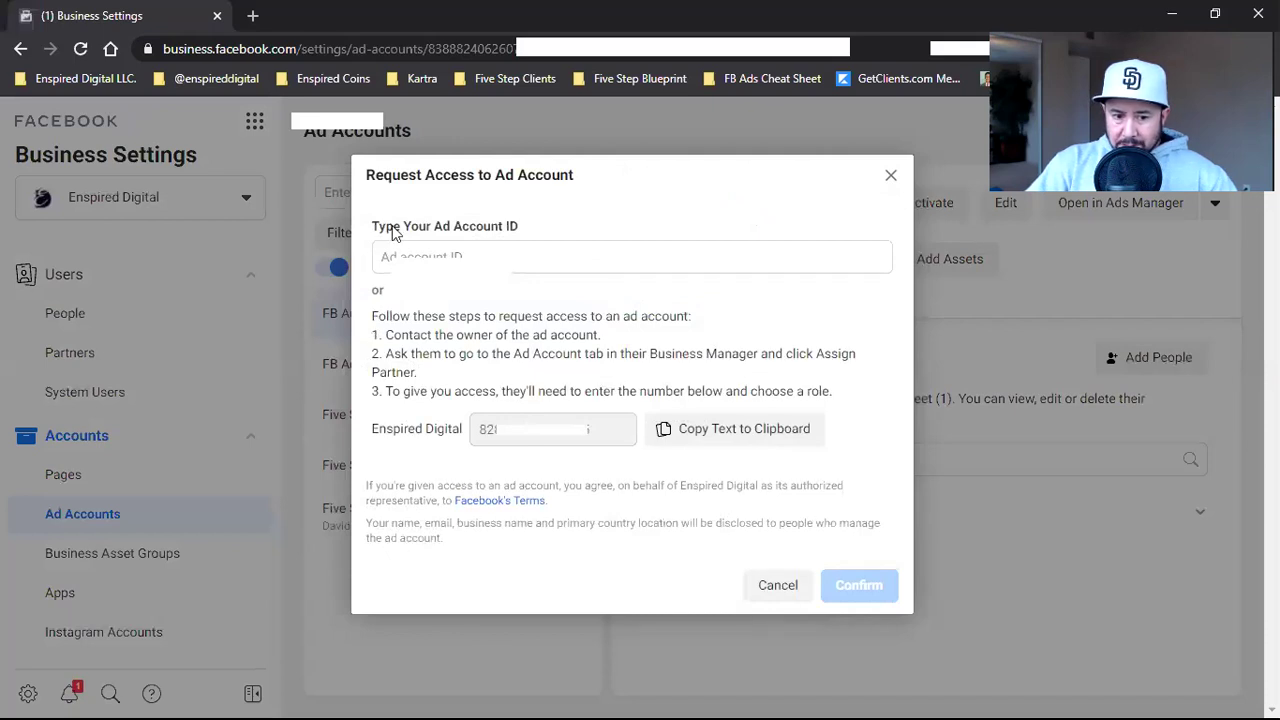
double_click(415, 300)
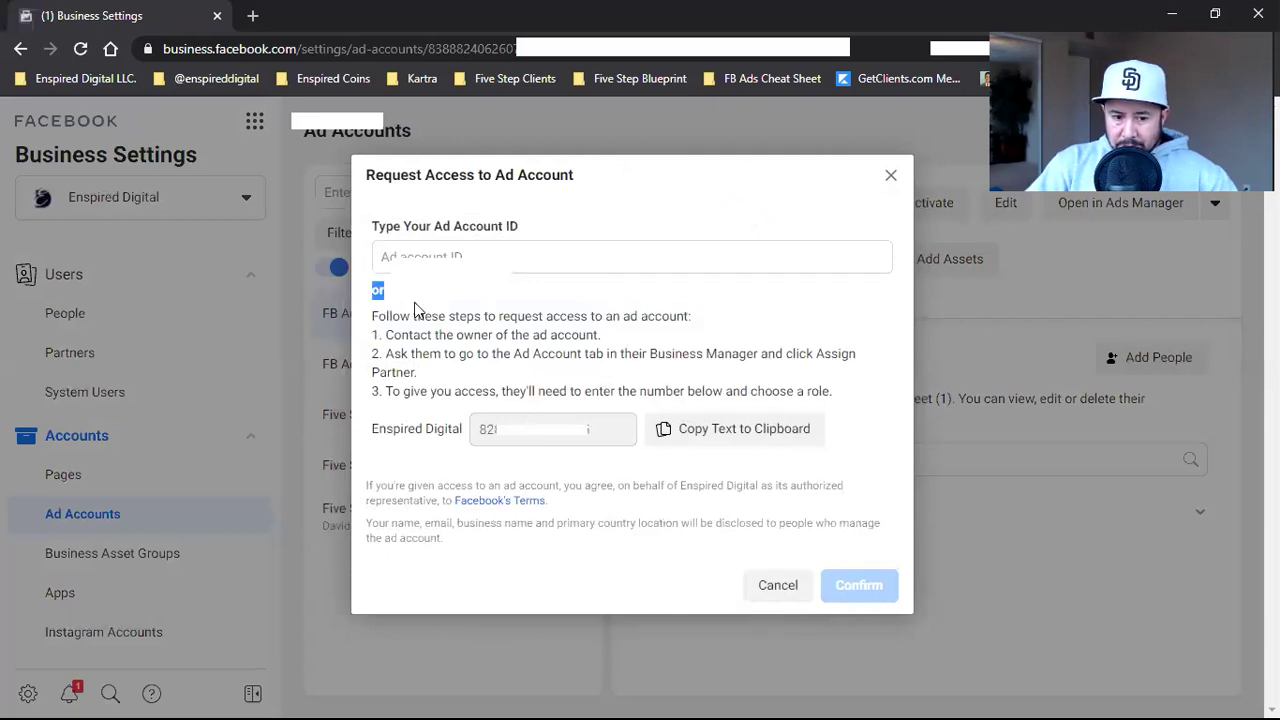
left_click(770, 428)
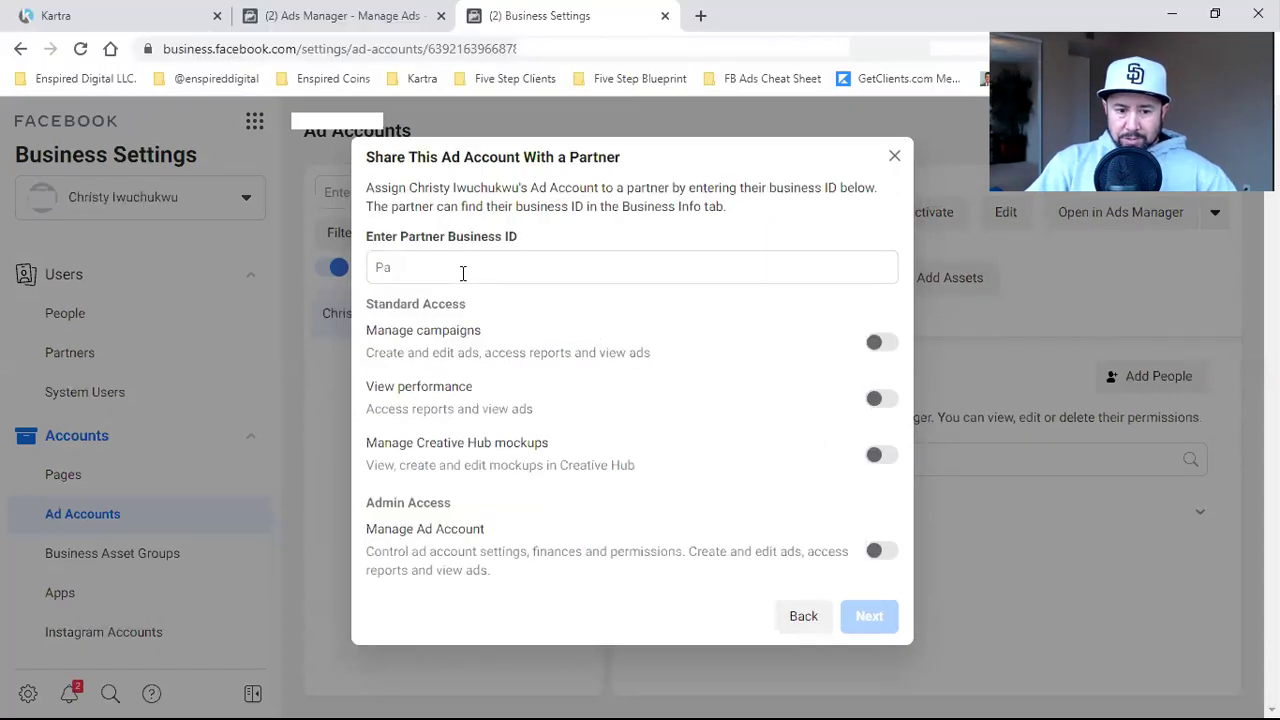
- In the client's window, share the ad account with the agency's copied business ID, granting Manage Ad Account admin access
left_click(463, 273)
key("ctrl+v")
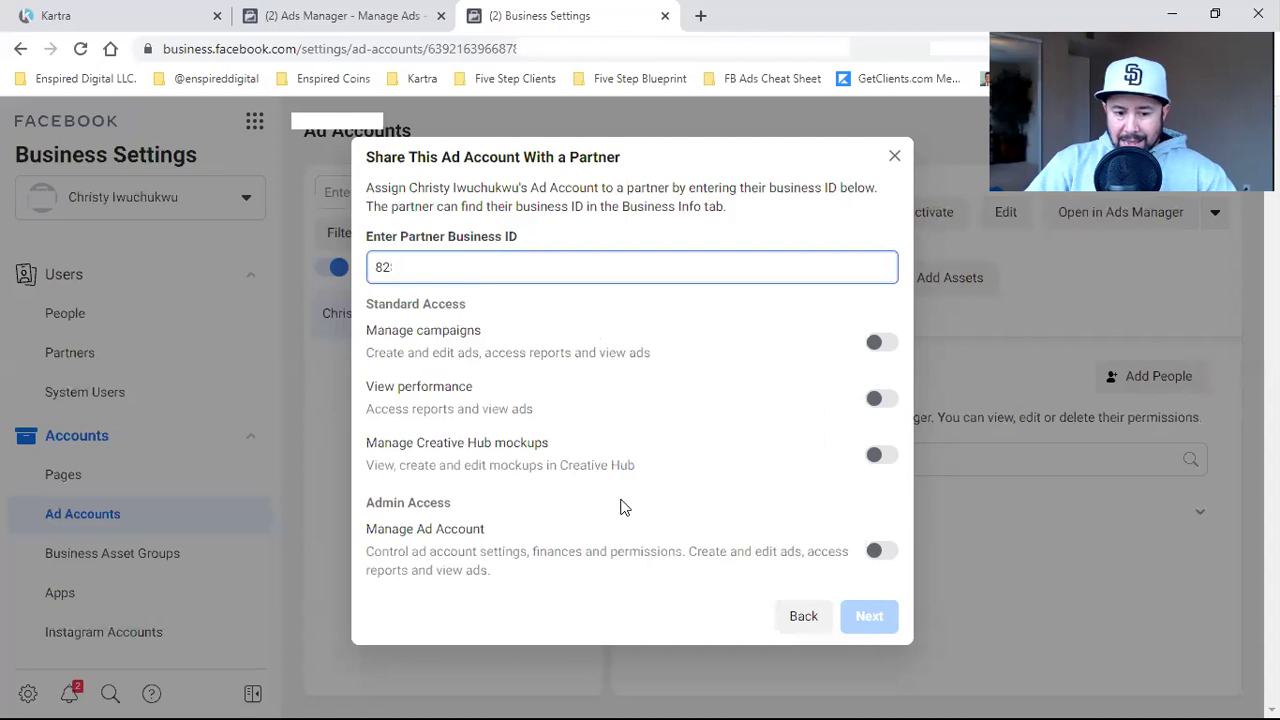
left_click(448, 530)
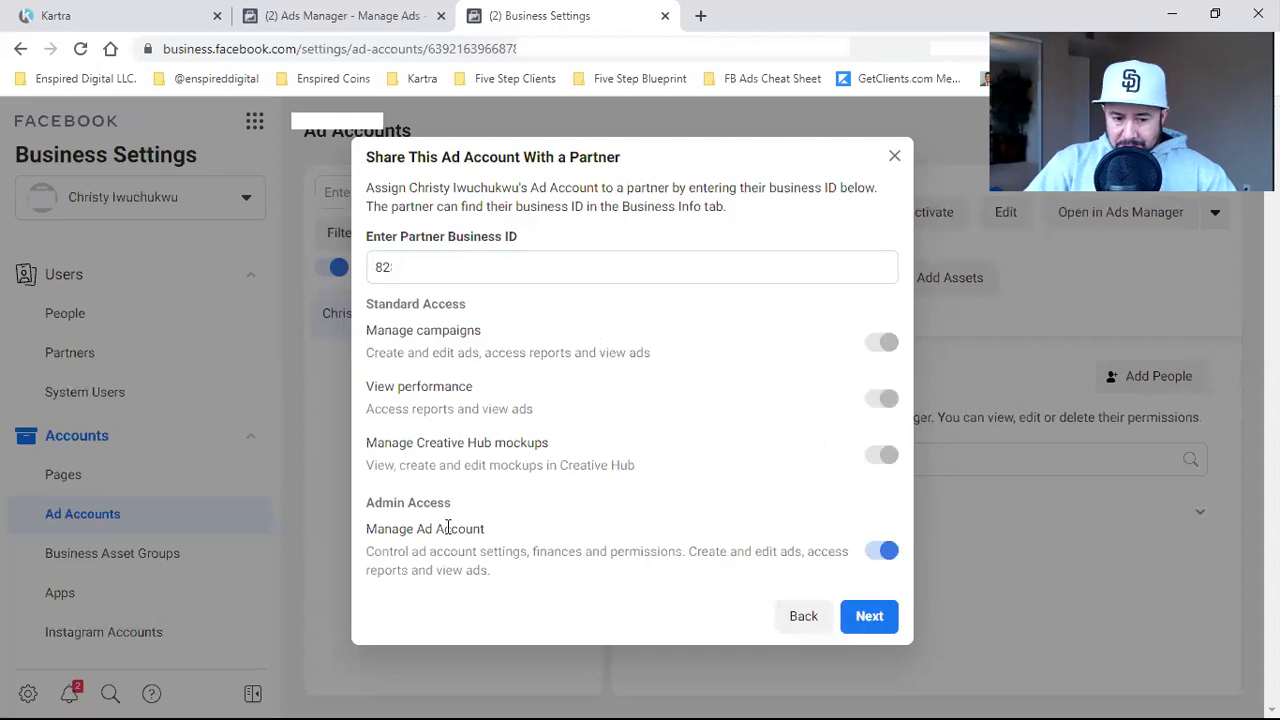
left_click(866, 617)
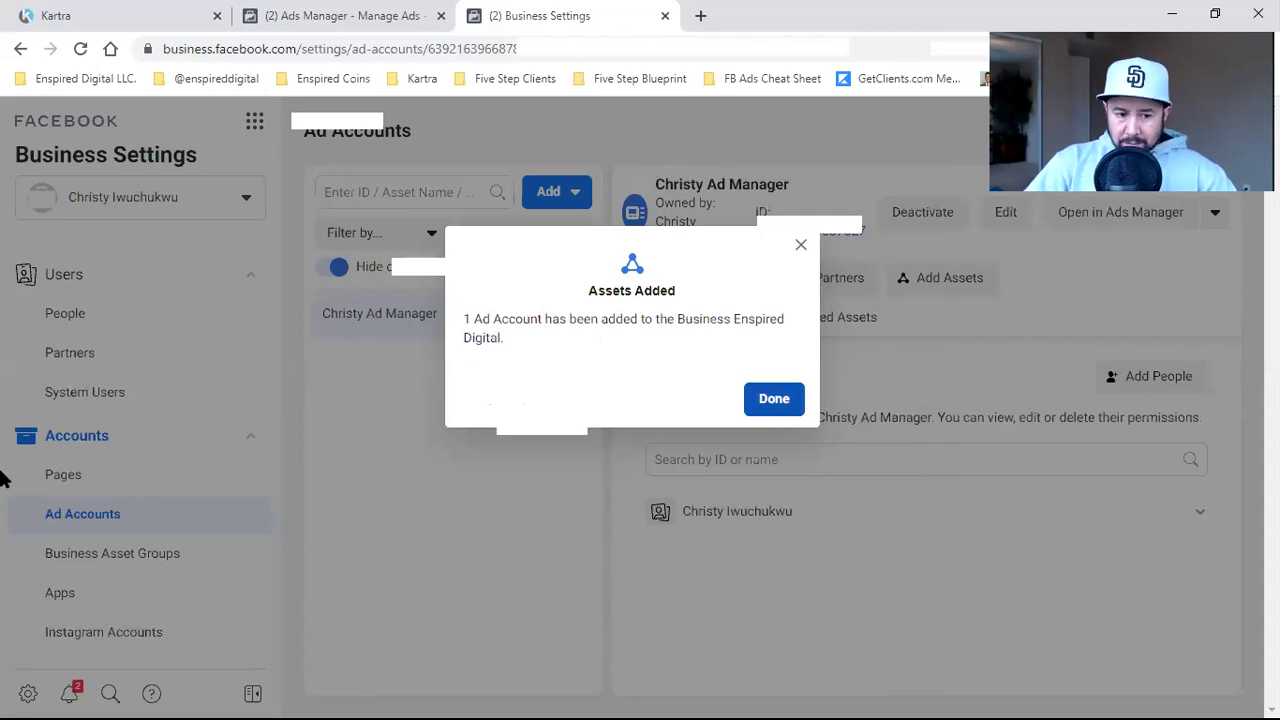
key("Escape")
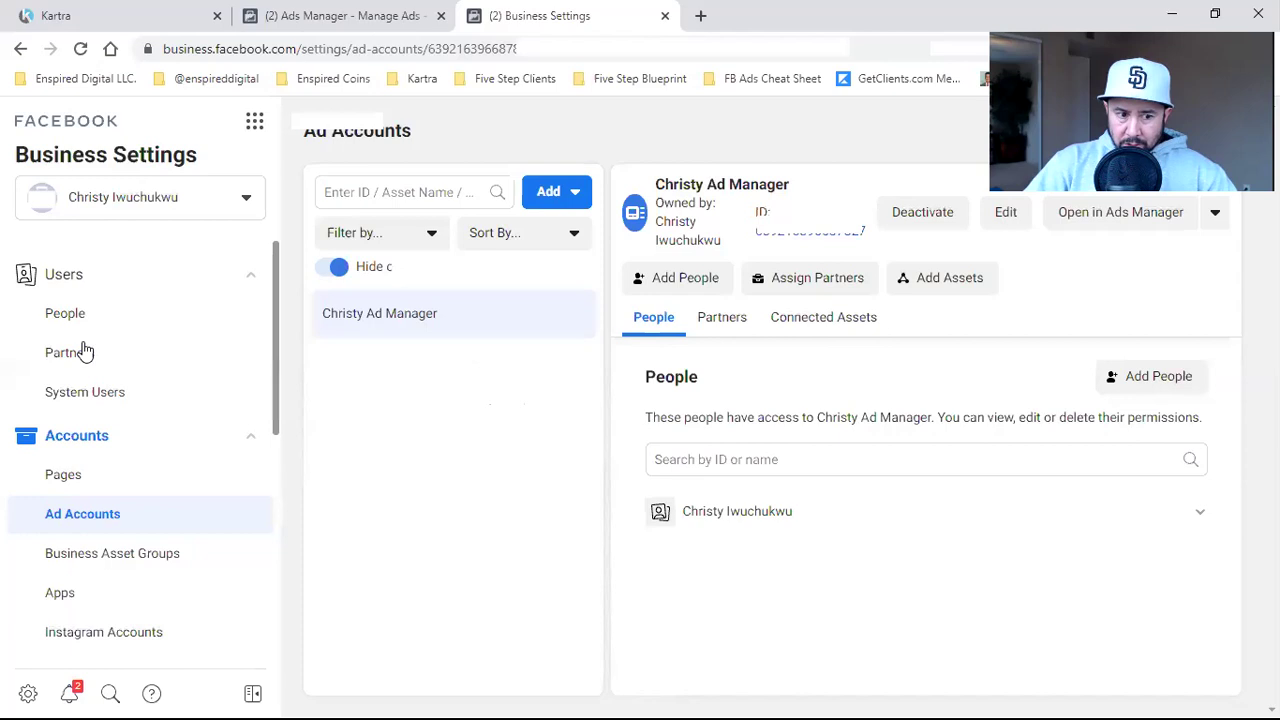
- Reload the agency's Ad Accounts in Business Settings and select the client's shared ad account
left_click(80, 48)
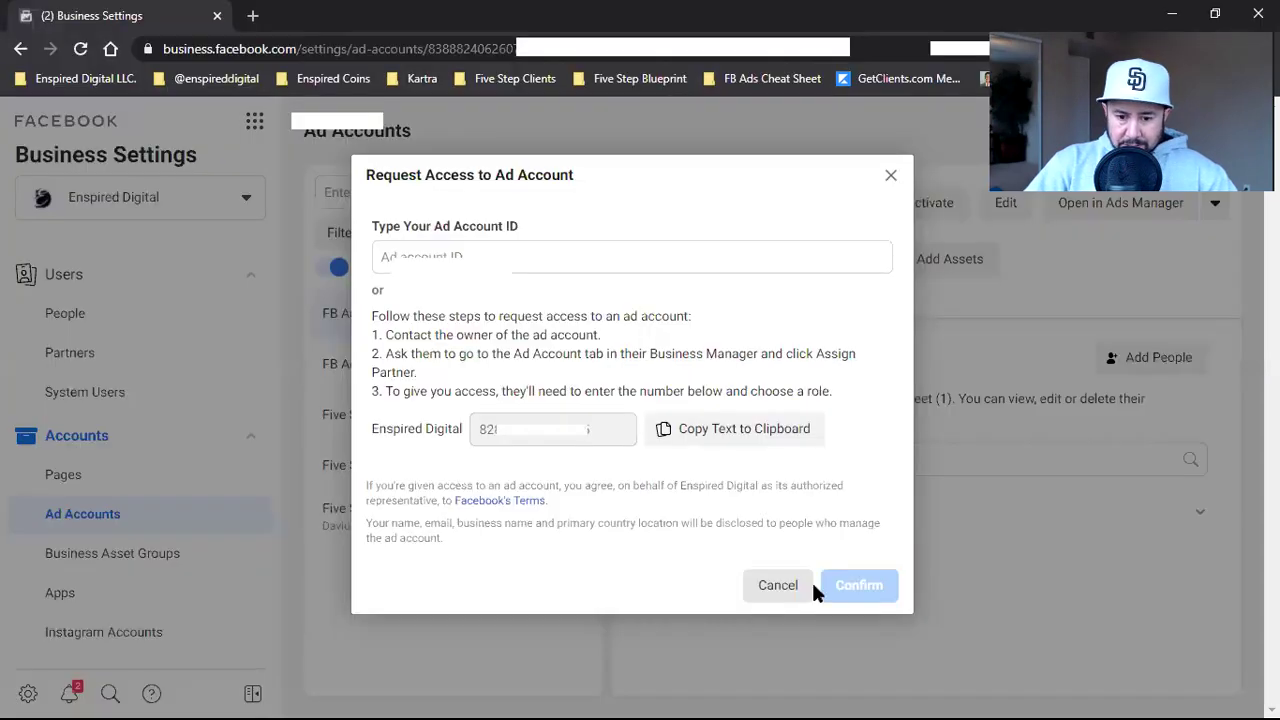
left_click(80, 49)
left_click(80, 50)
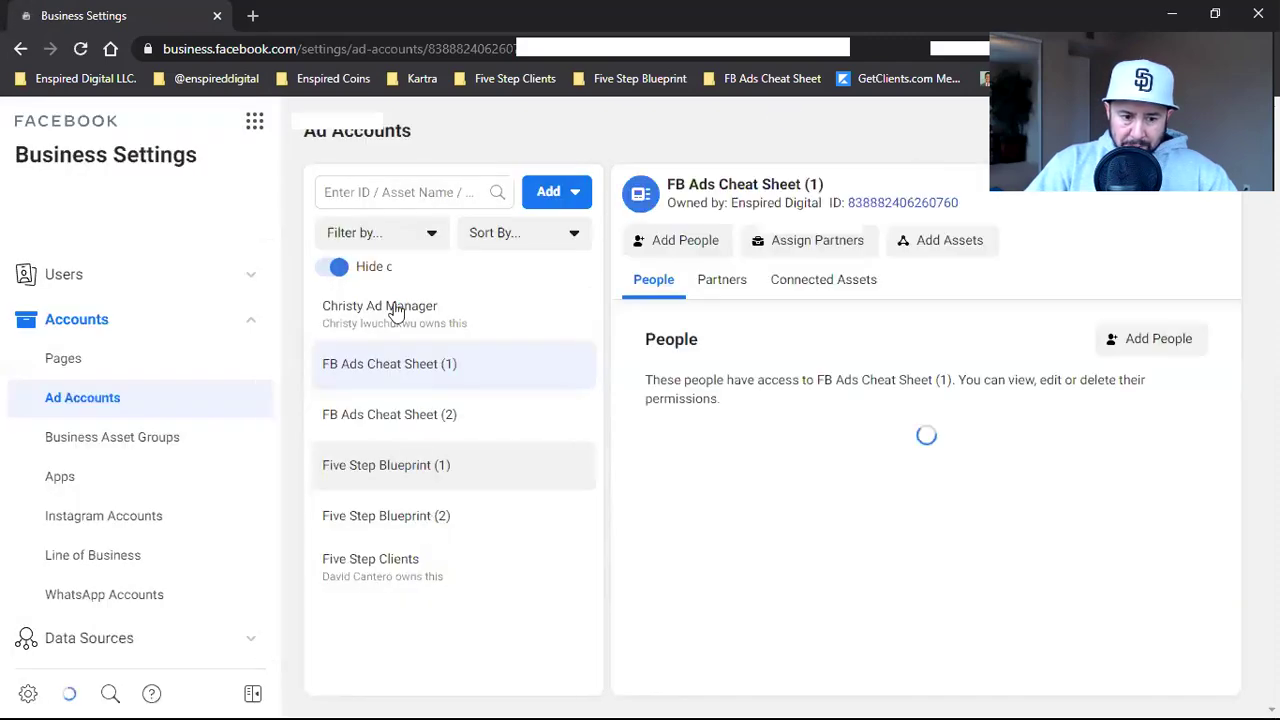
left_click(502, 320)
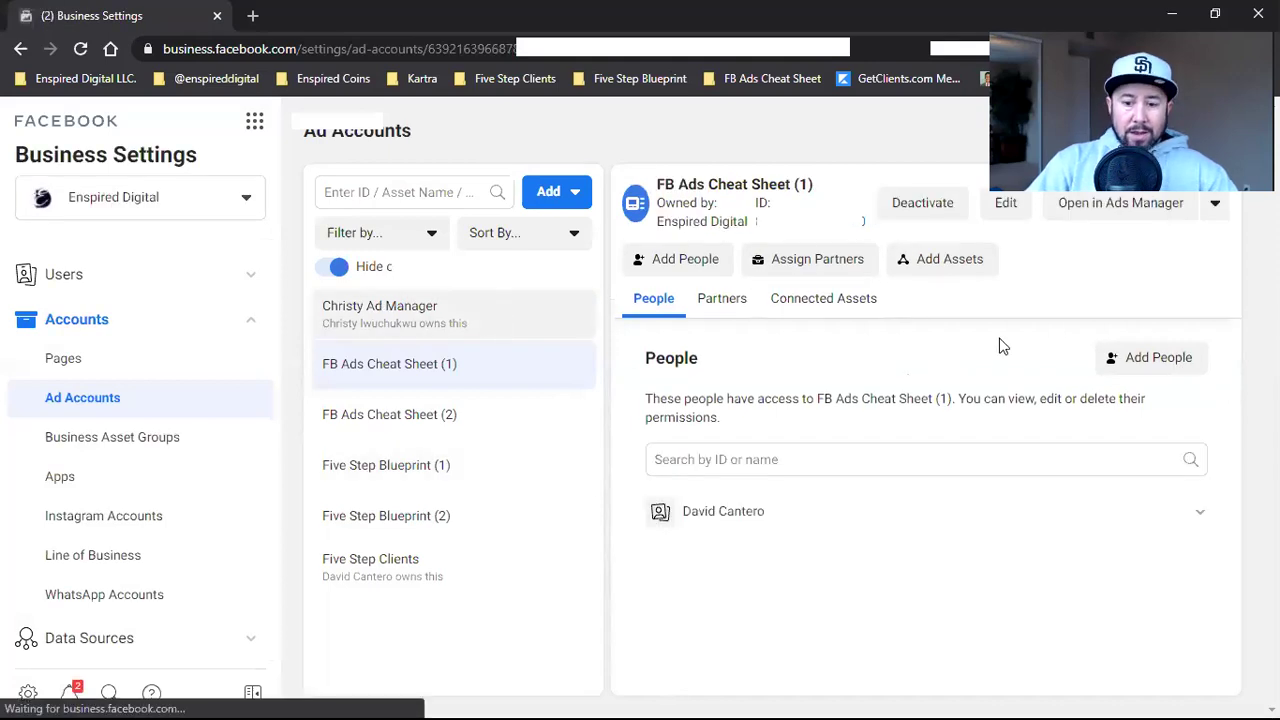
- Assign the agency's team member to the client's ad account with Manage Ad Account admin access
left_click(1160, 372)
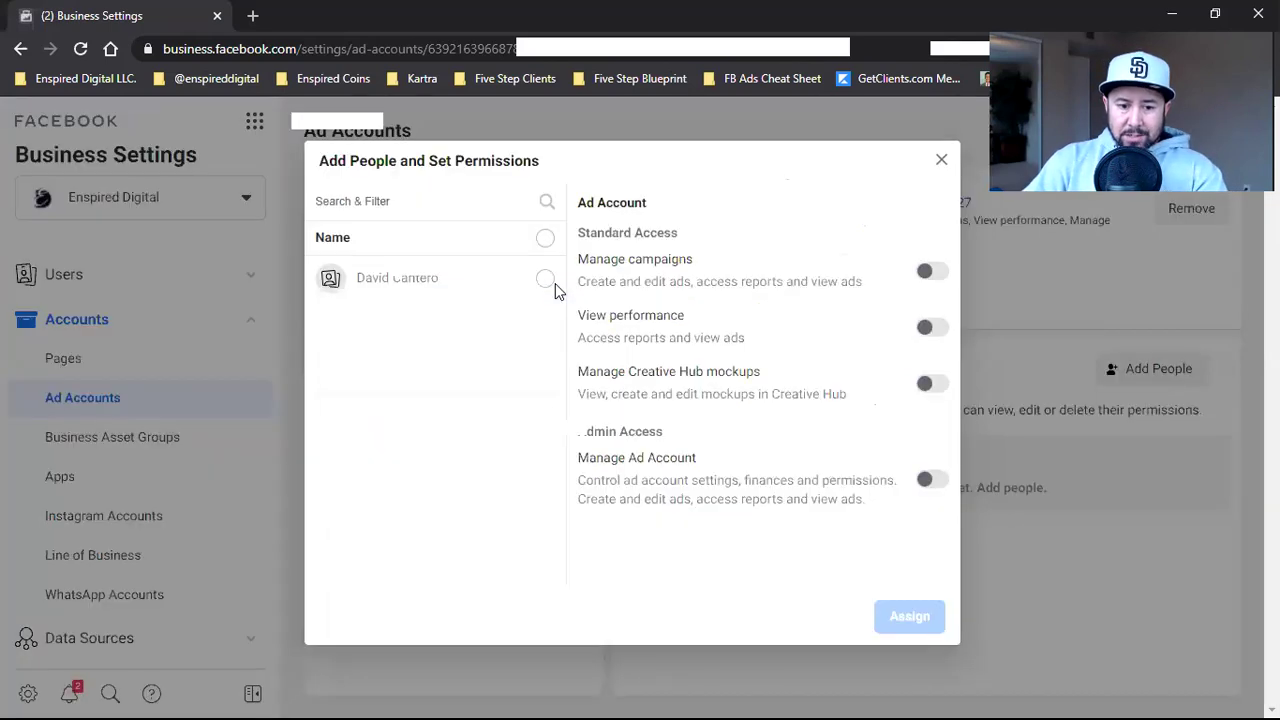
left_click(546, 280)
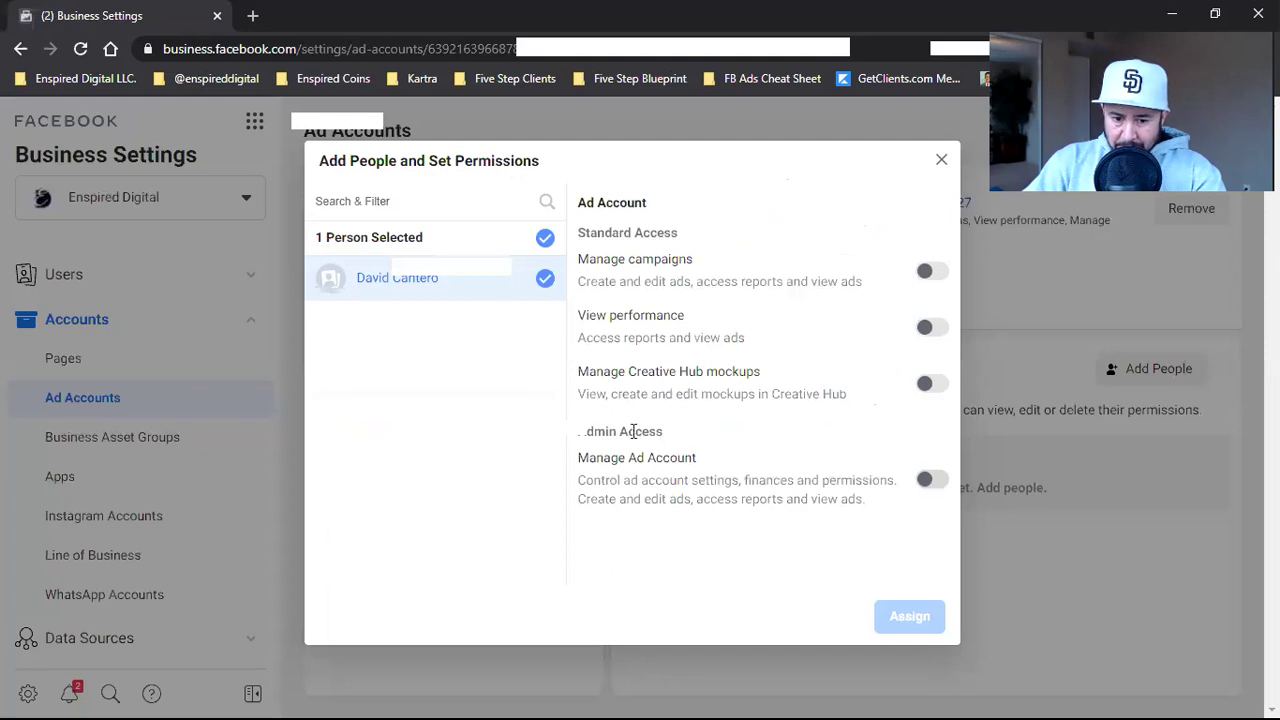
left_click(928, 482)
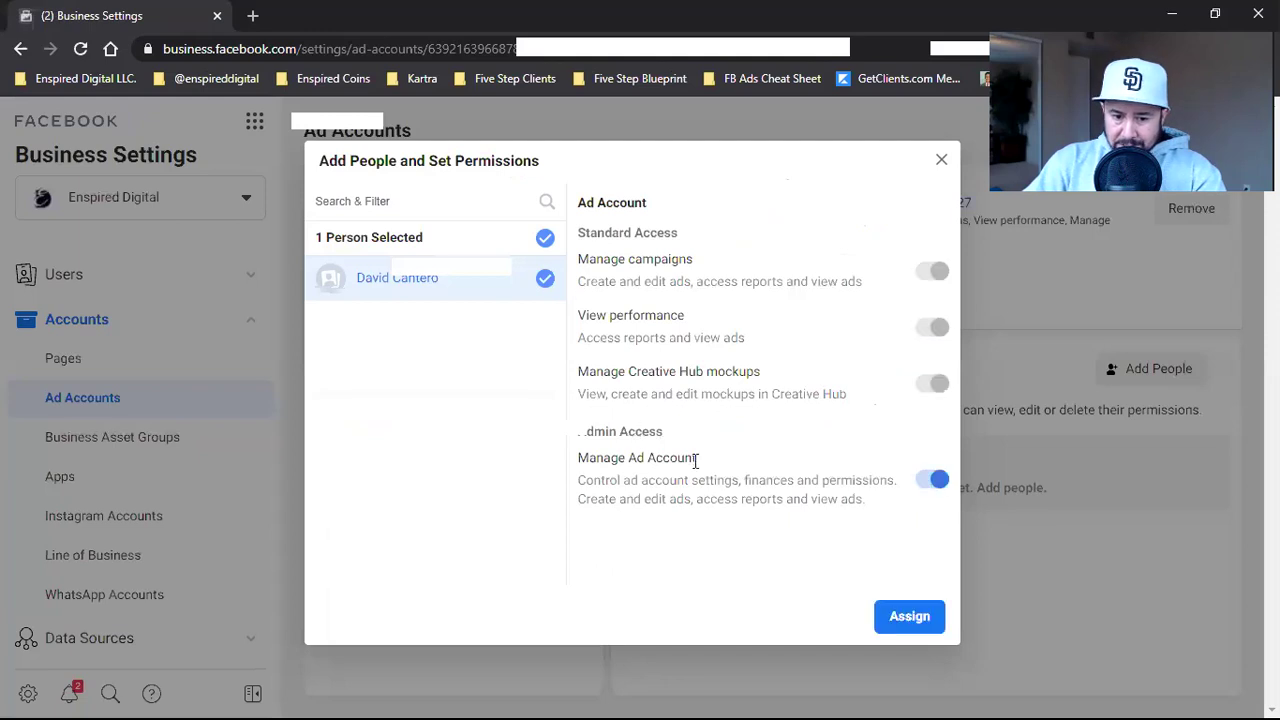
left_click(895, 618)
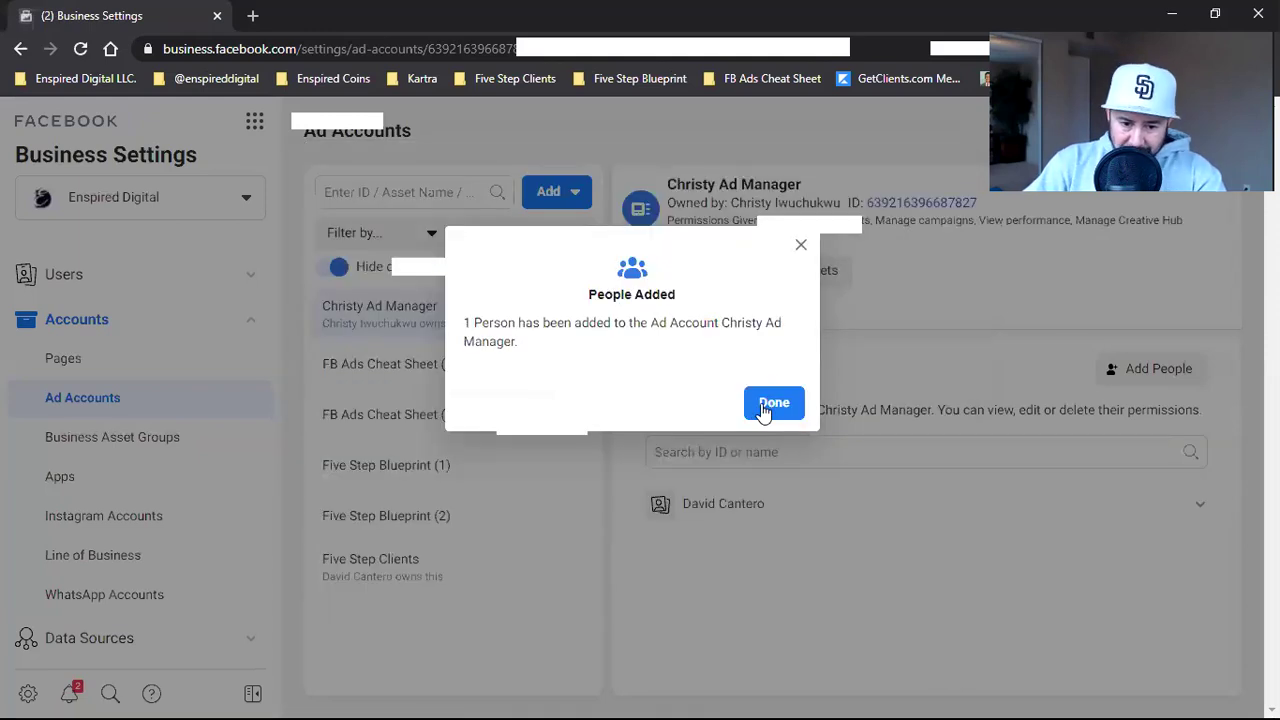
left_click(342, 486)
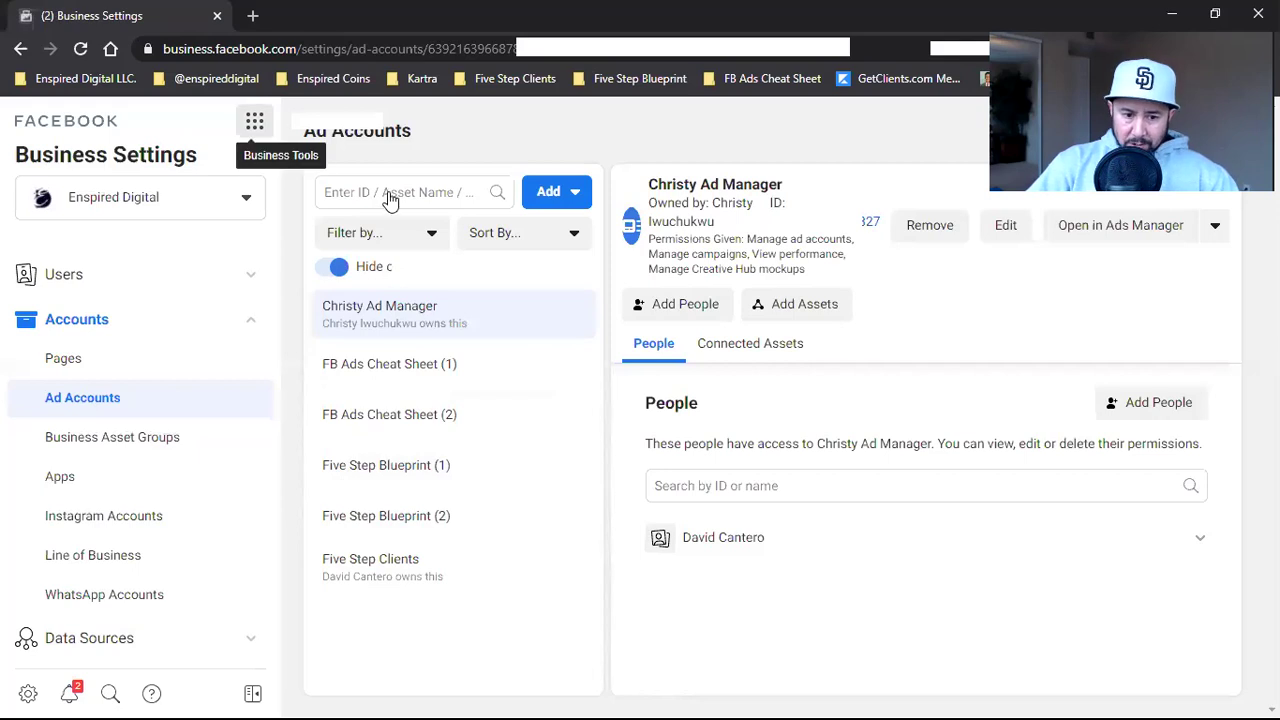
- Open Ads Manager from the agency's business and switch to the client's ad account to view its campaigns
left_click(254, 121)
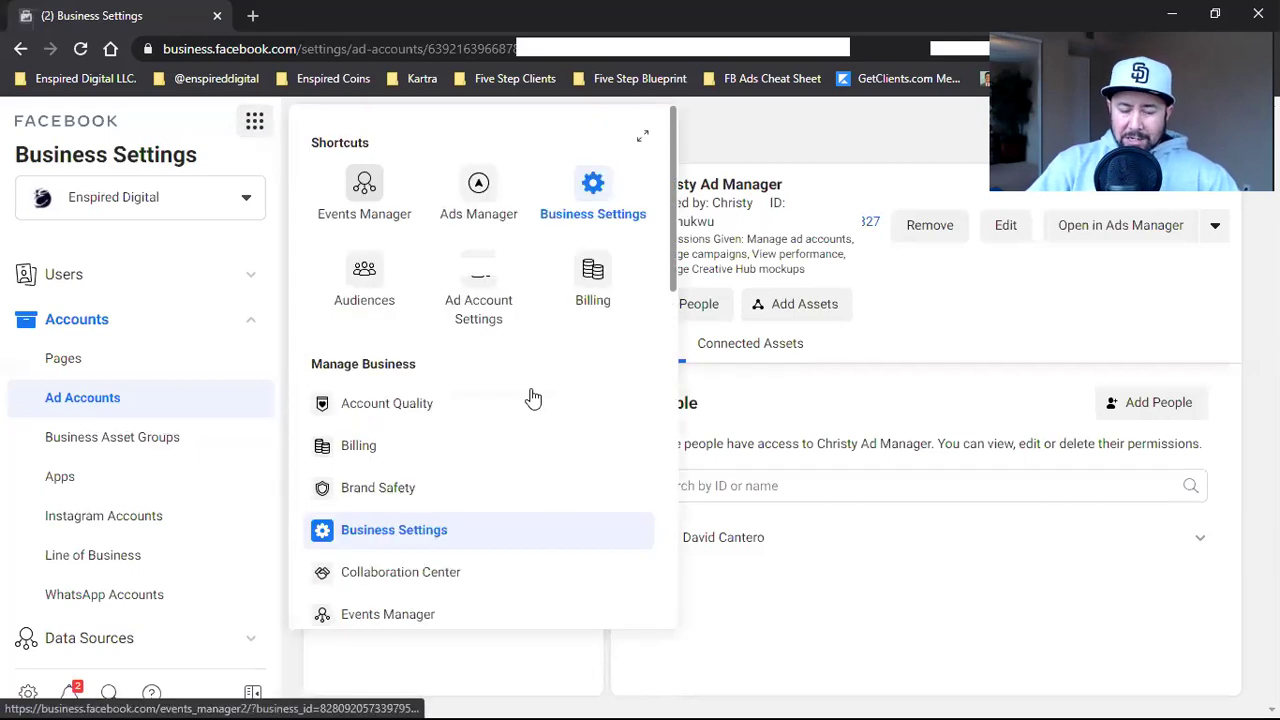
left_click(563, 486)
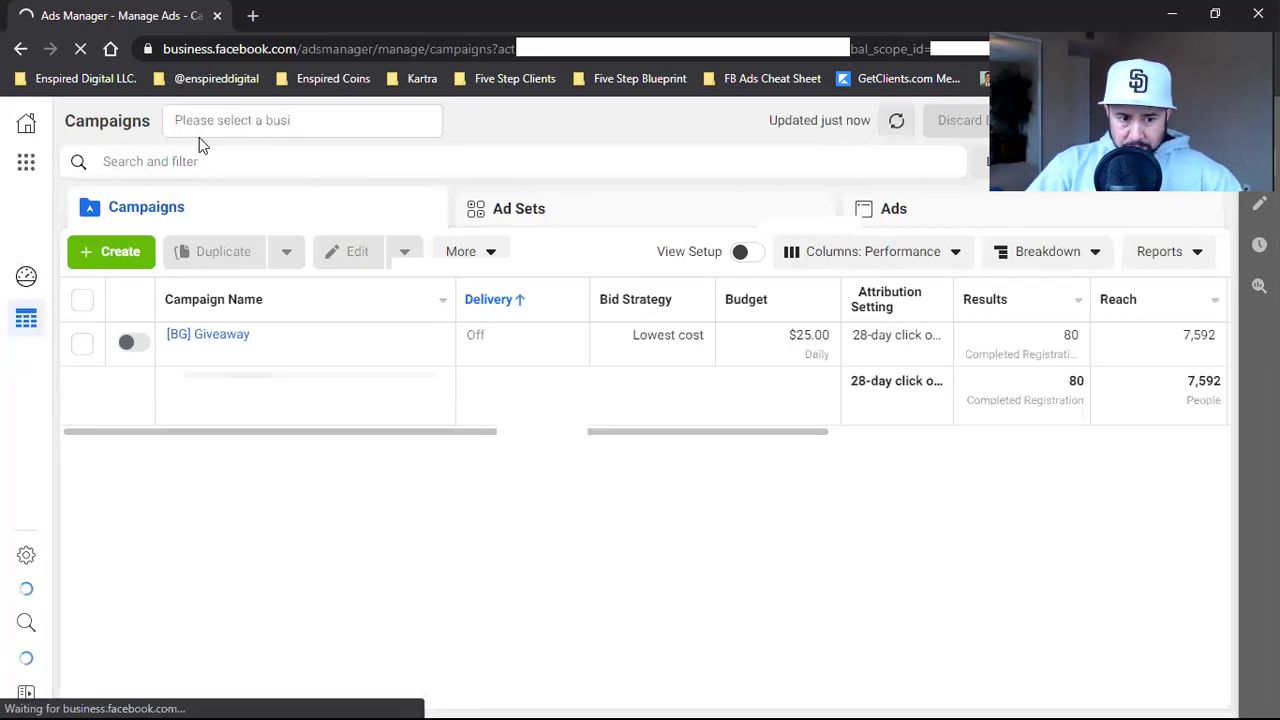
left_click(253, 129)
left_click(282, 220)
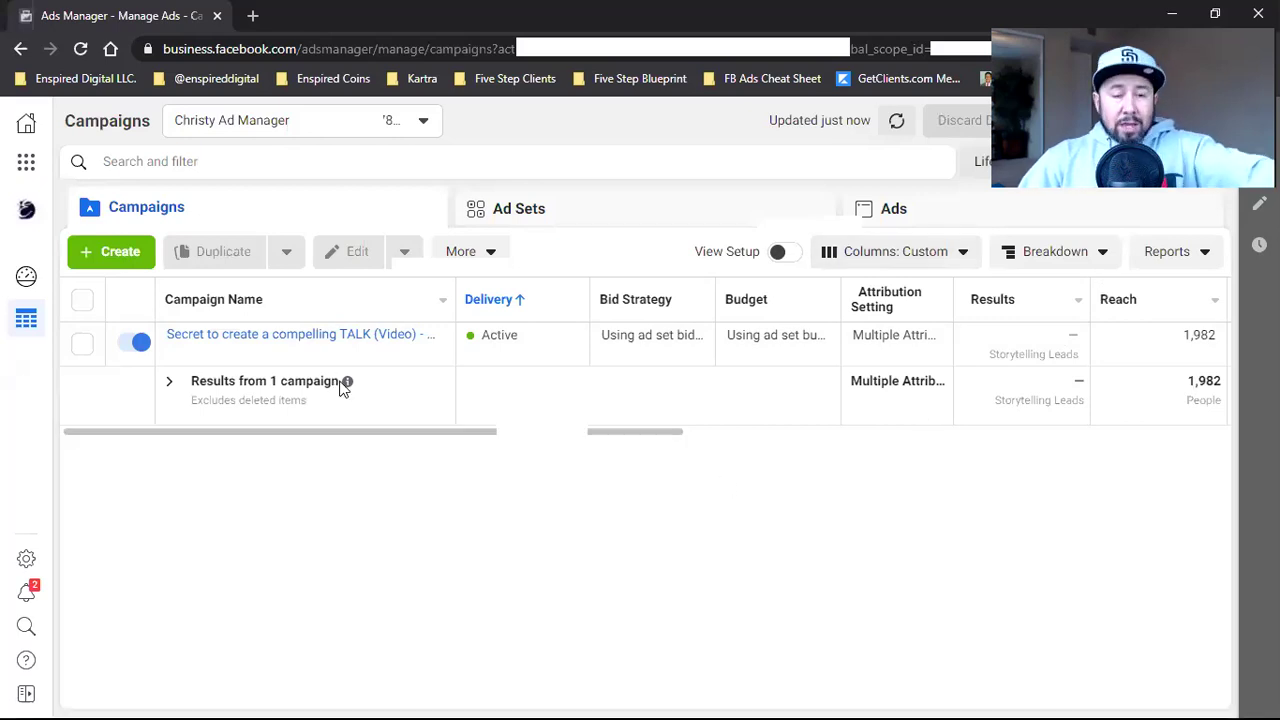
mouse_move(341, 386)
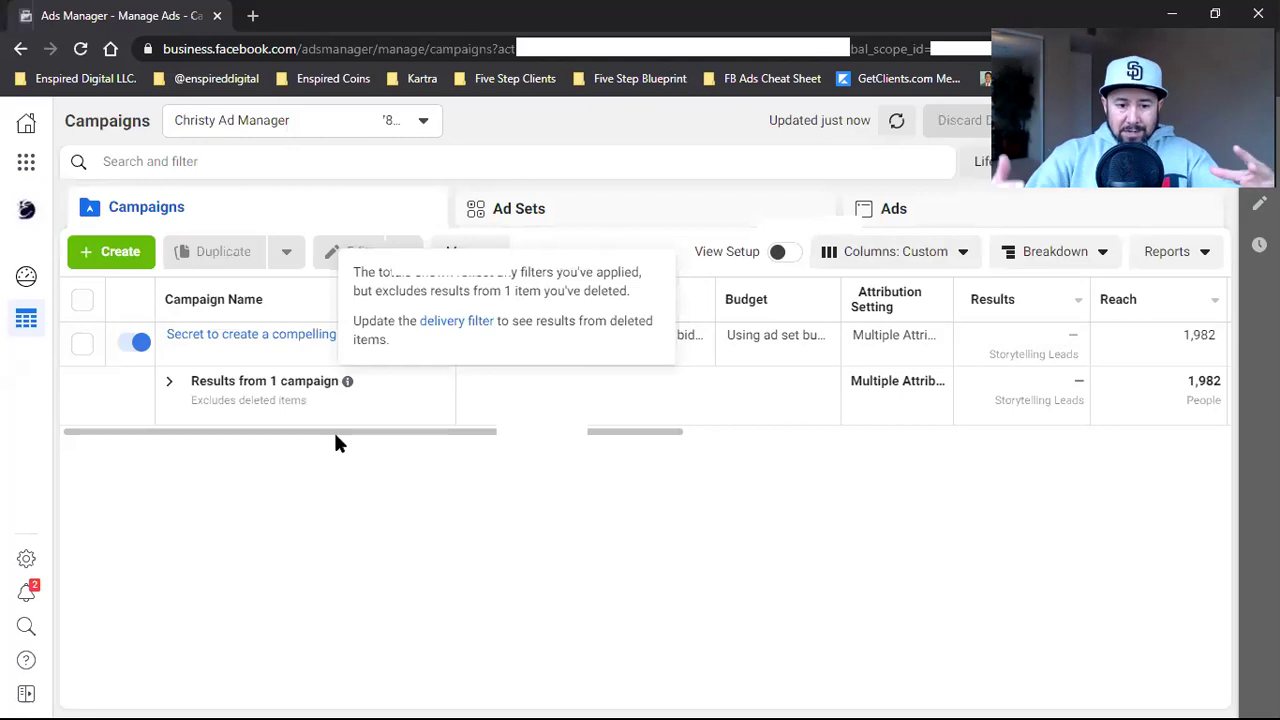